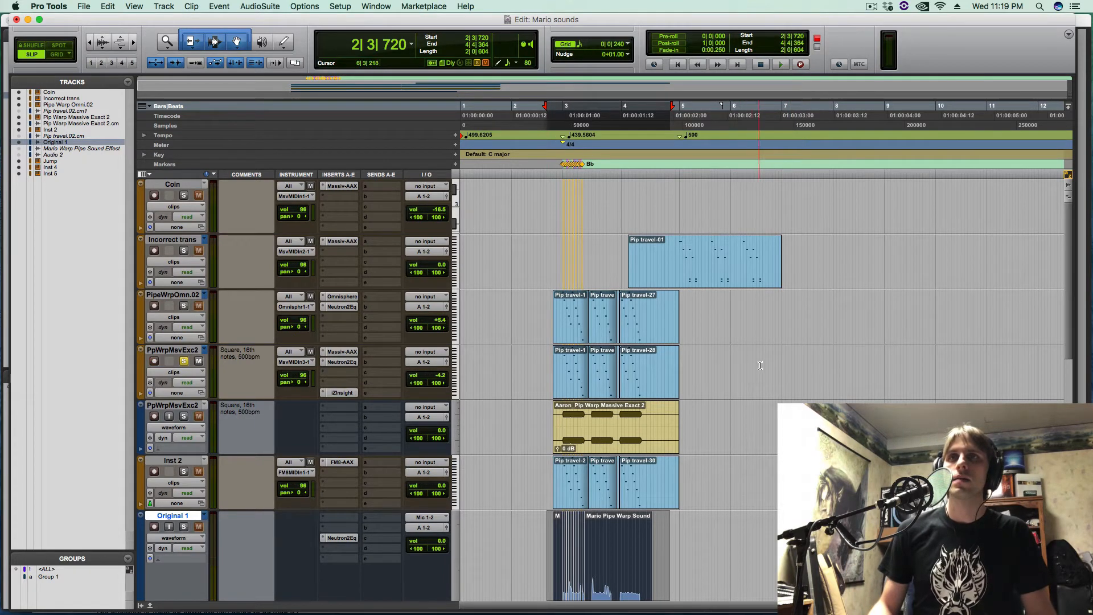
Play back the selected pipe warp range and solo the Coin track.
key(space)
key(space)
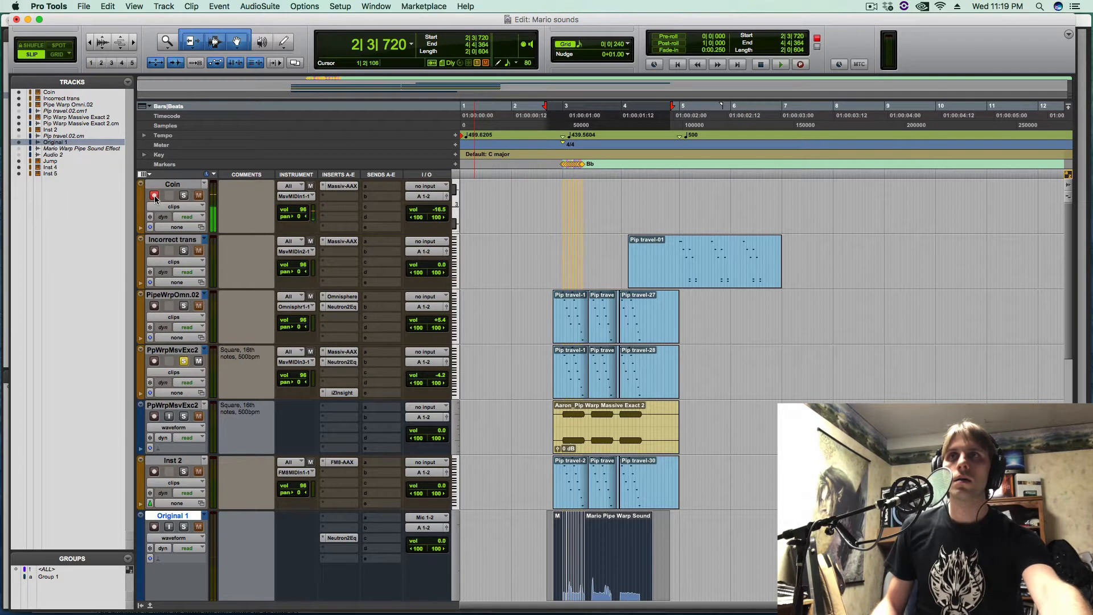
click(183, 195)
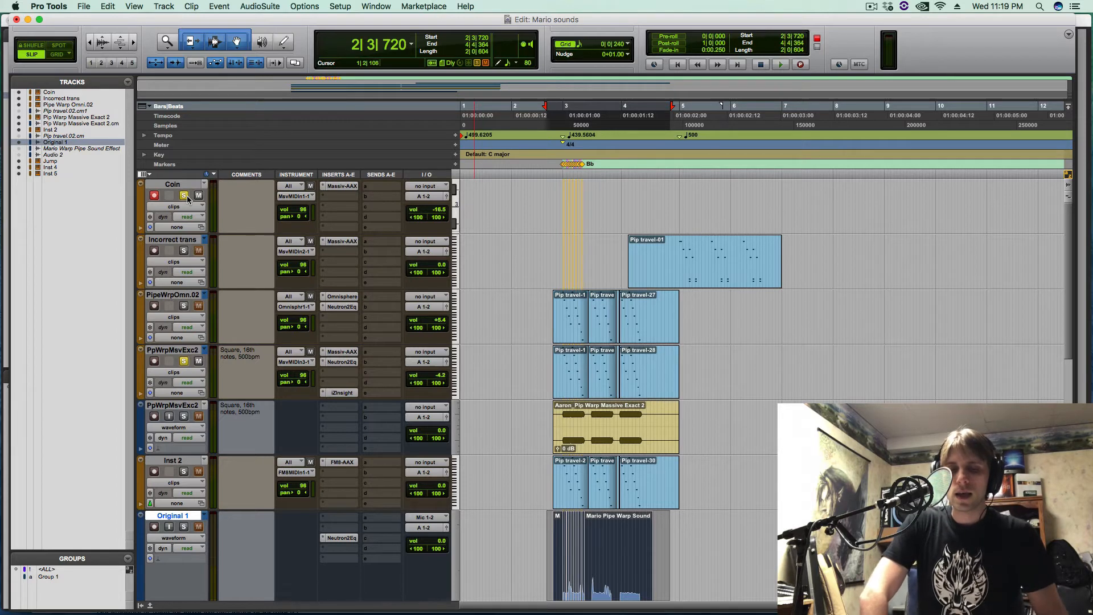
Switch to Safari and examine the notated coin sound in the Nintendo Life trademark article, ending on the YouTube page.
key(super+Tab)
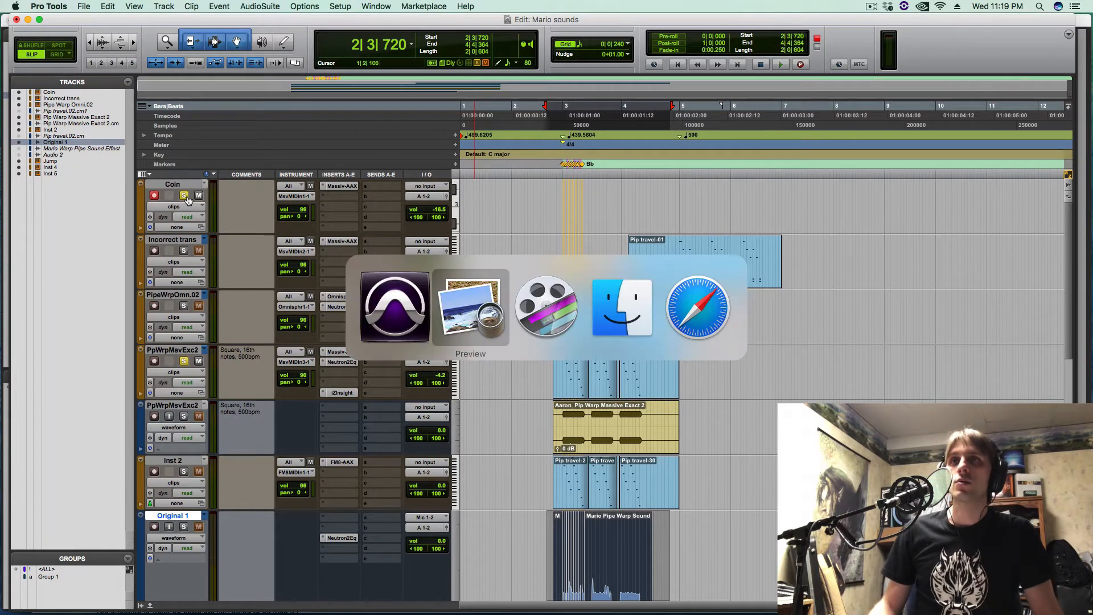
key(super+Tab)
key(super+Tab)
key(super+Tab)
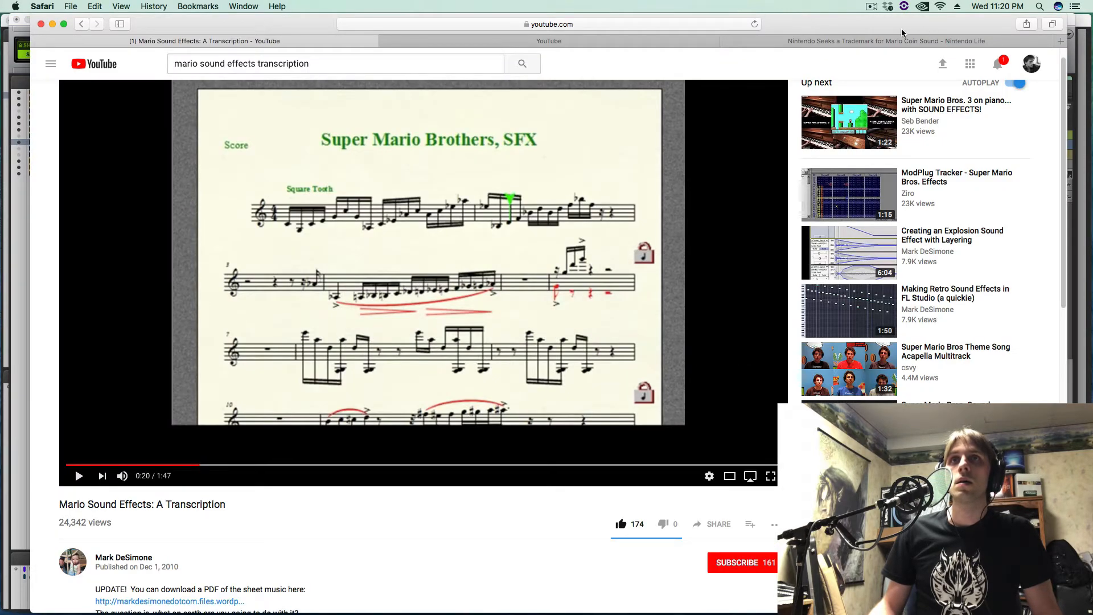
click(898, 44)
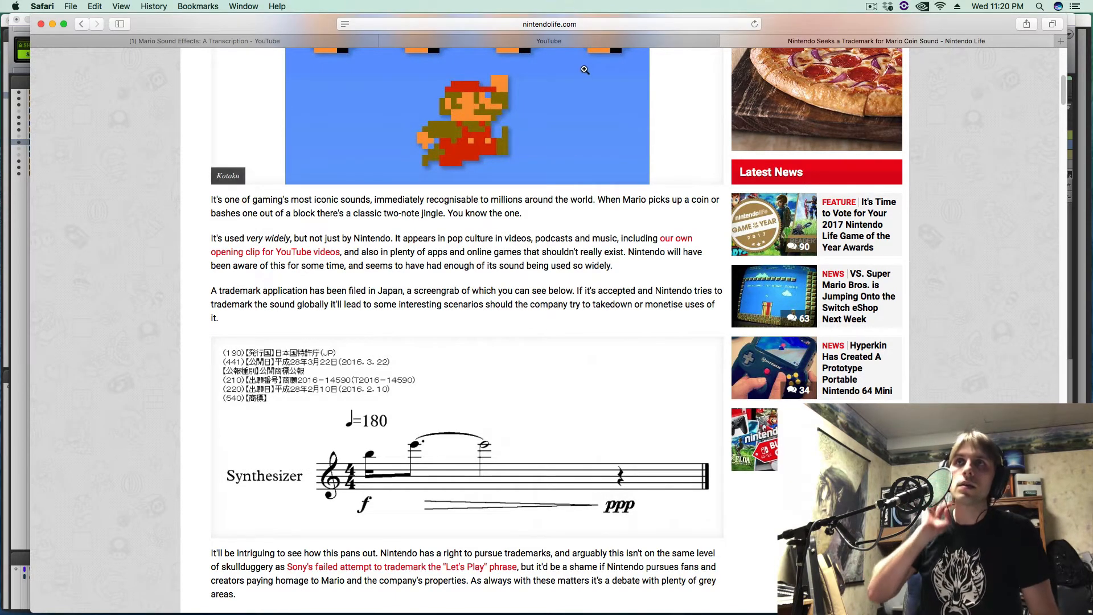
click(582, 42)
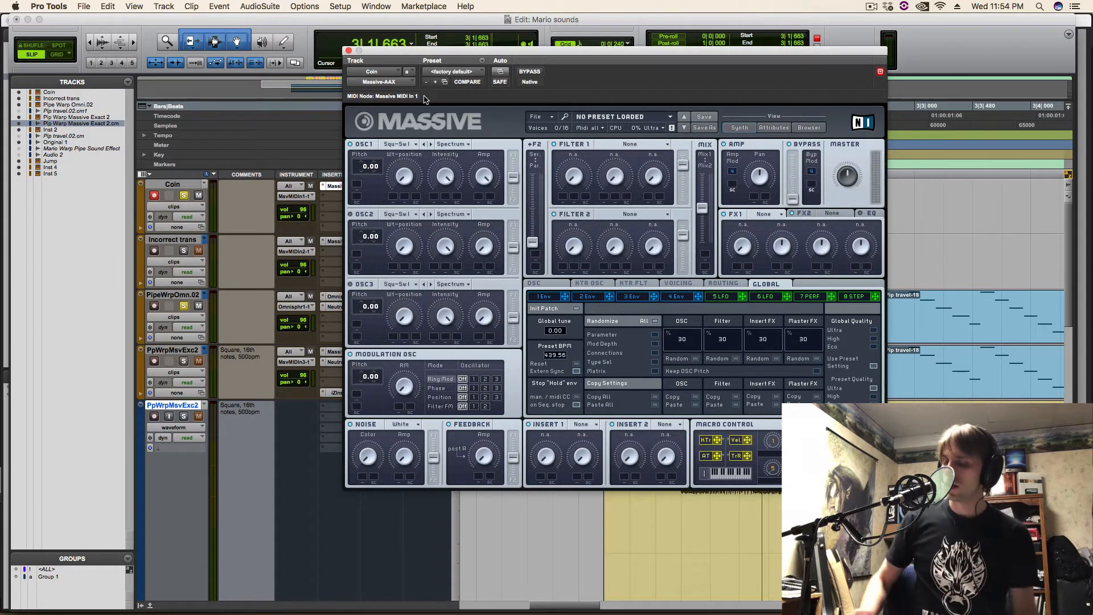
Close the Massive plug-in window, solo the Original 1 track and play it from just before the first warp sound.
click(348, 51)
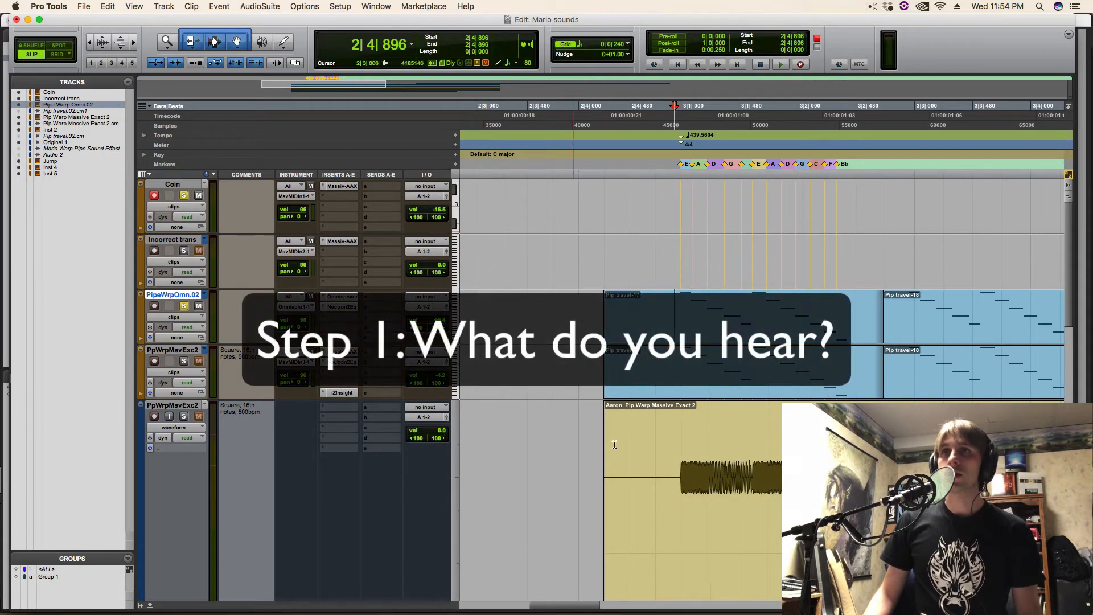
scroll(459, 433, down, 8)
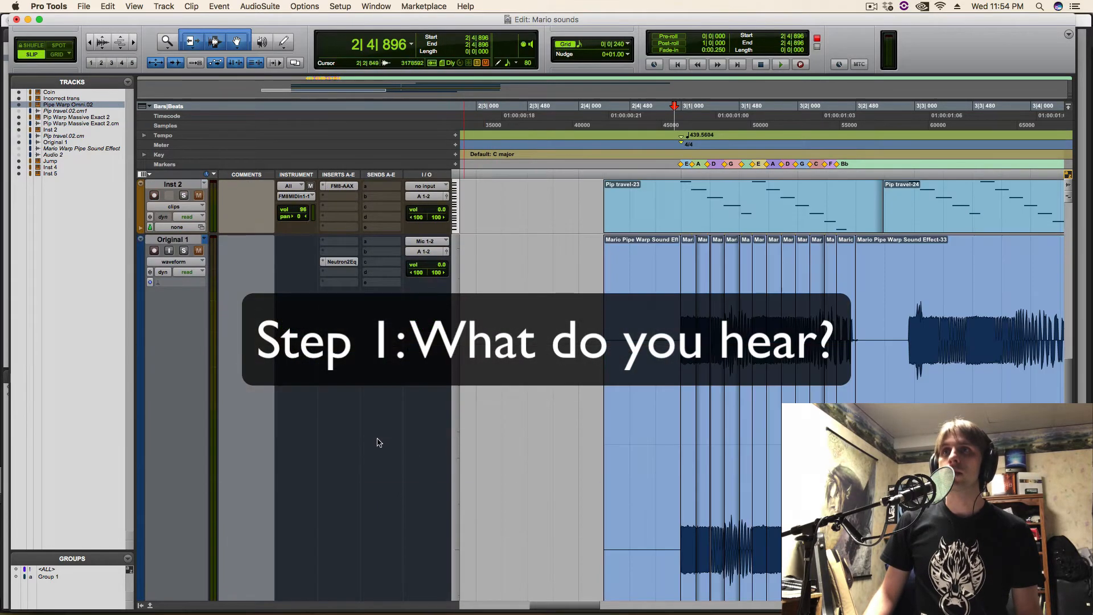
click(154, 250)
click(634, 261)
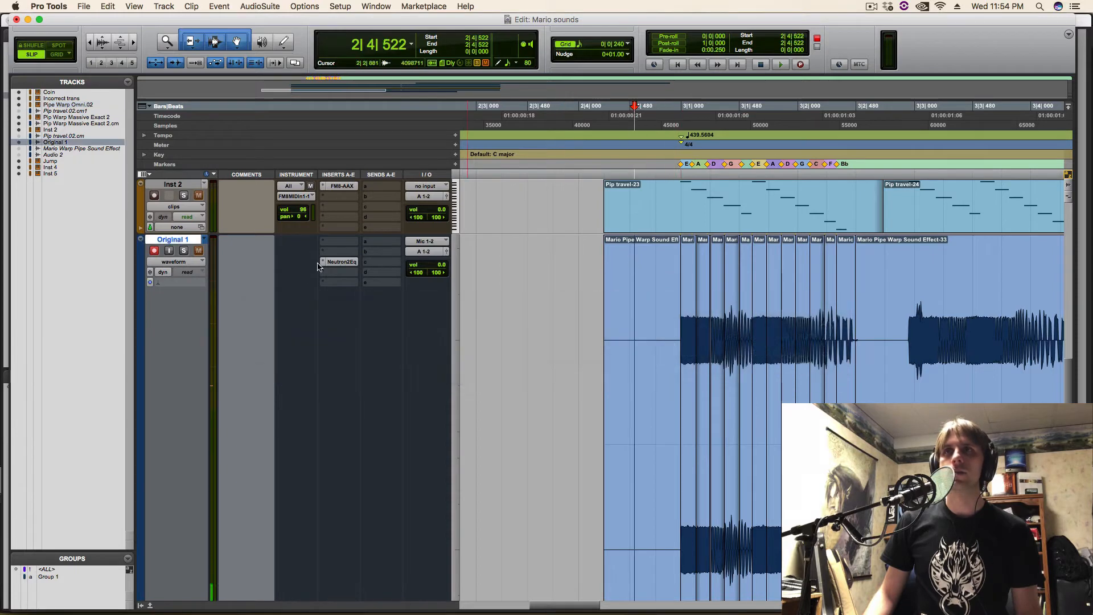
click(183, 251)
key(space)
key(space)
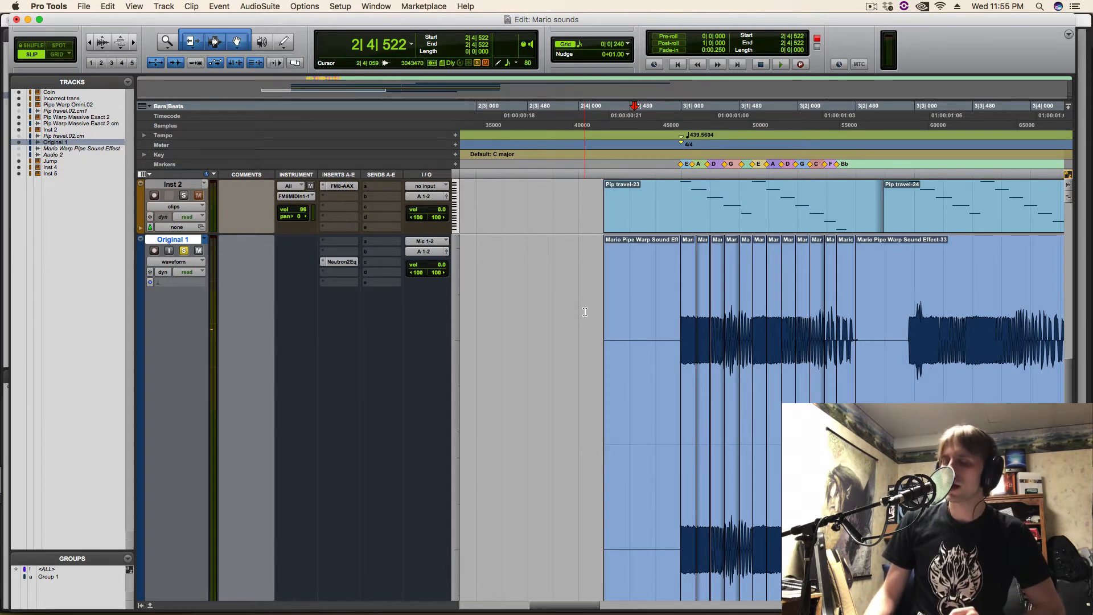
Switch to Safari to examine the Super Mario Brothers SFX transcription and return to Pro Tools.
key(super+Tab)
key(super+Tab)
key(super+Tab)
key(super+Tab)
key(super+Tab)
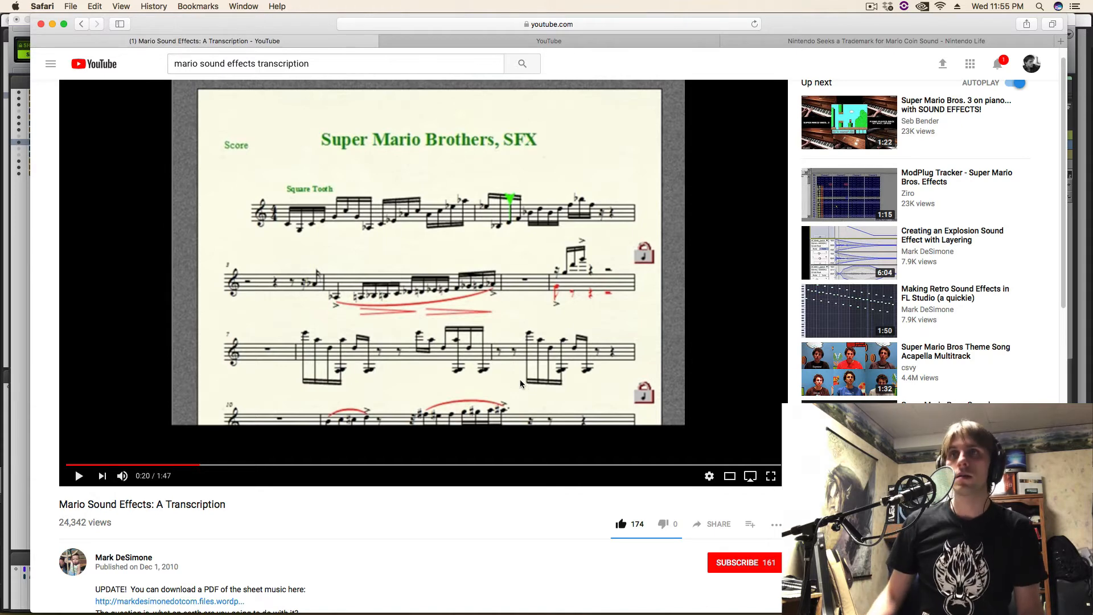
key(super+Tab)
key(super+Tab)
key(super+Tab)
key(super+Tab)
key(super+Tab)
key(super+Tab)
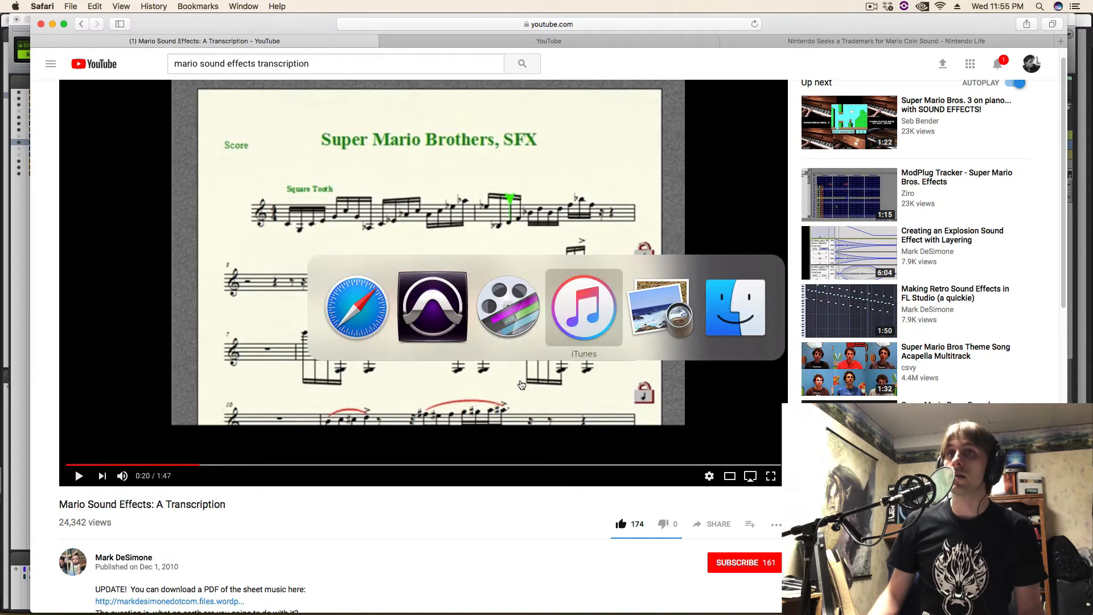
key(super+Tab)
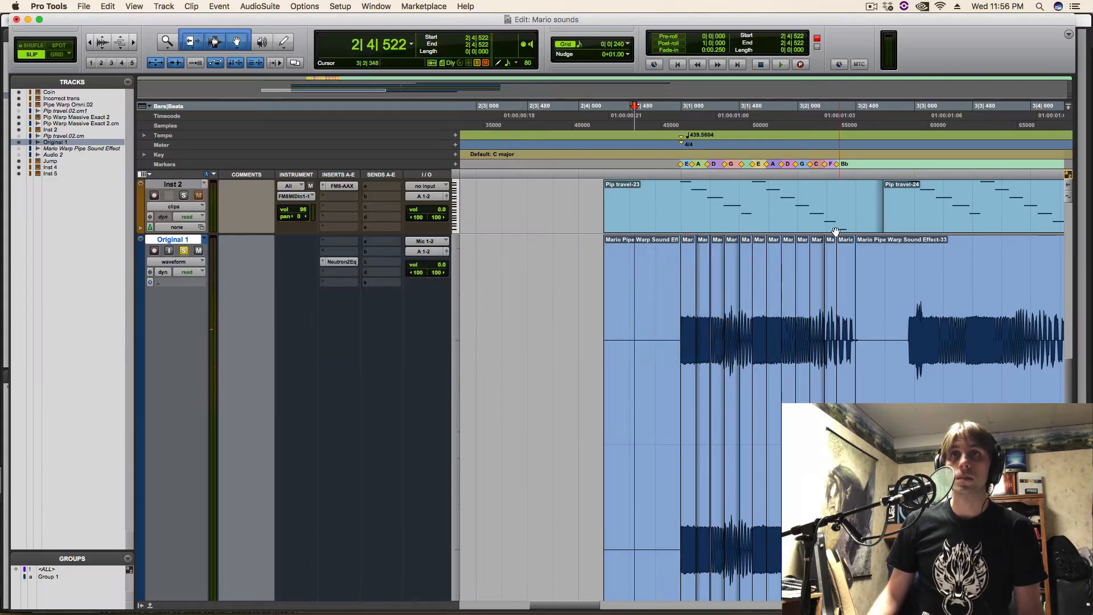
Open the Incorrect trans track's Pip travel-01 clip in the MIDI Editor, solo the track and place the cursor before the first note.
scroll(784, 337, up, 5)
key(r)
key(r)
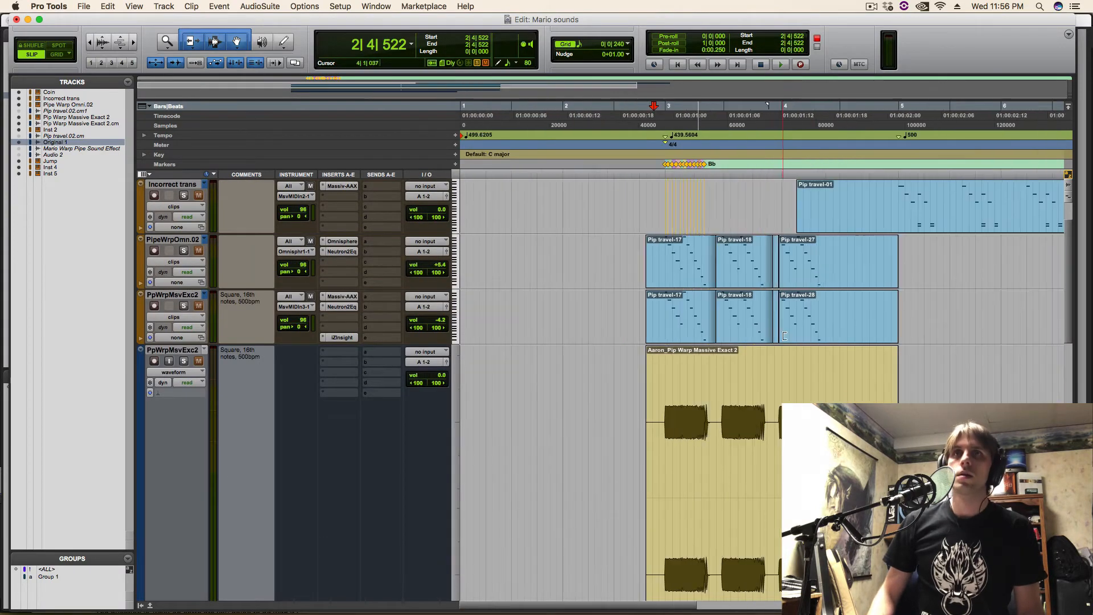
double_click(878, 221)
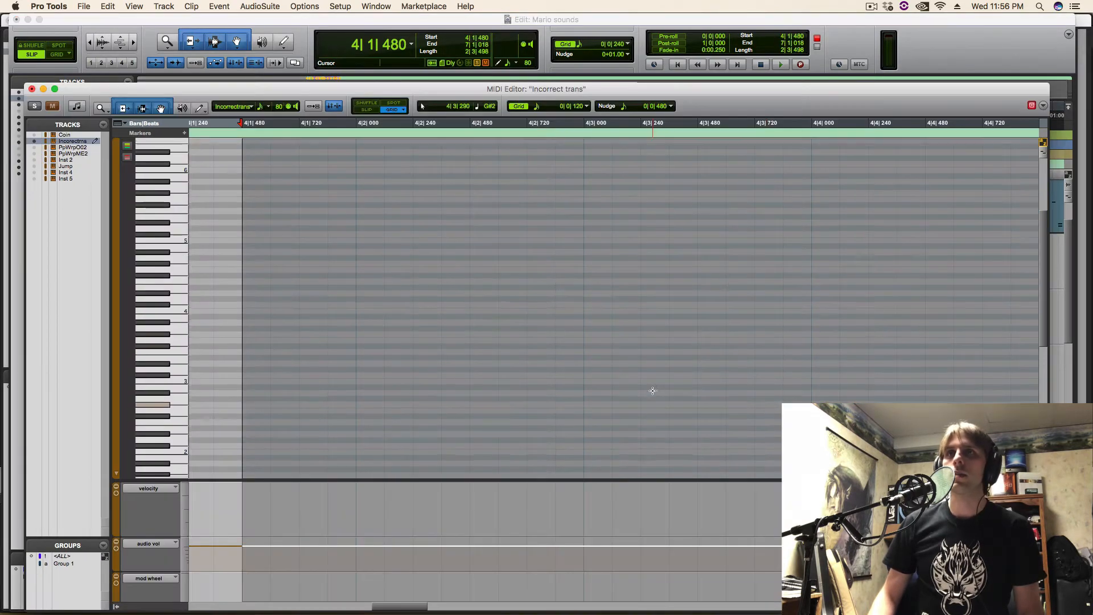
key(r)
click(759, 262)
key(t)
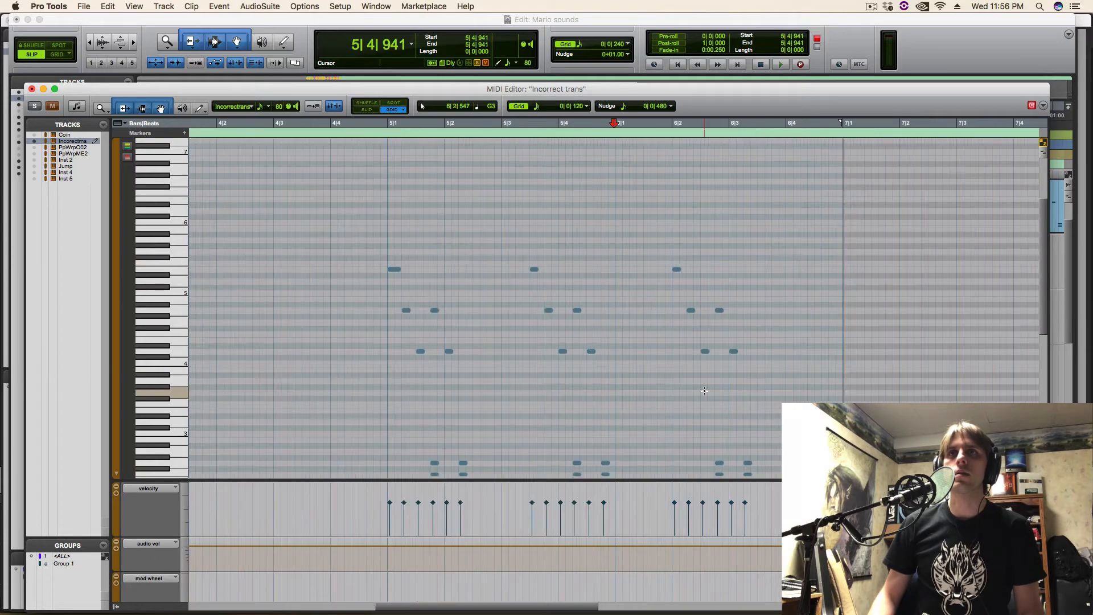
click(367, 251)
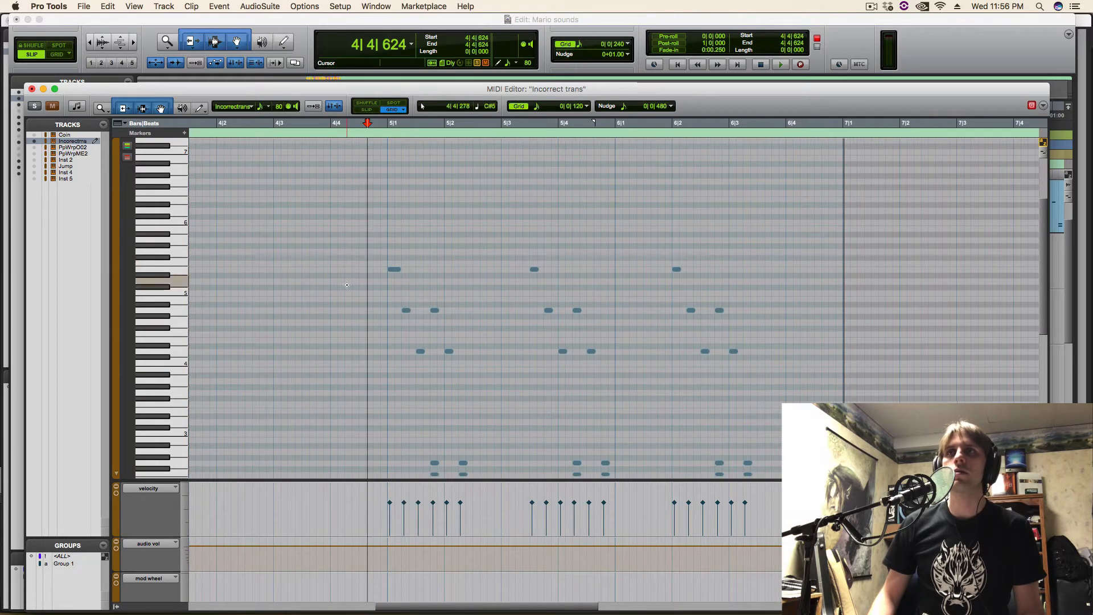
click(36, 107)
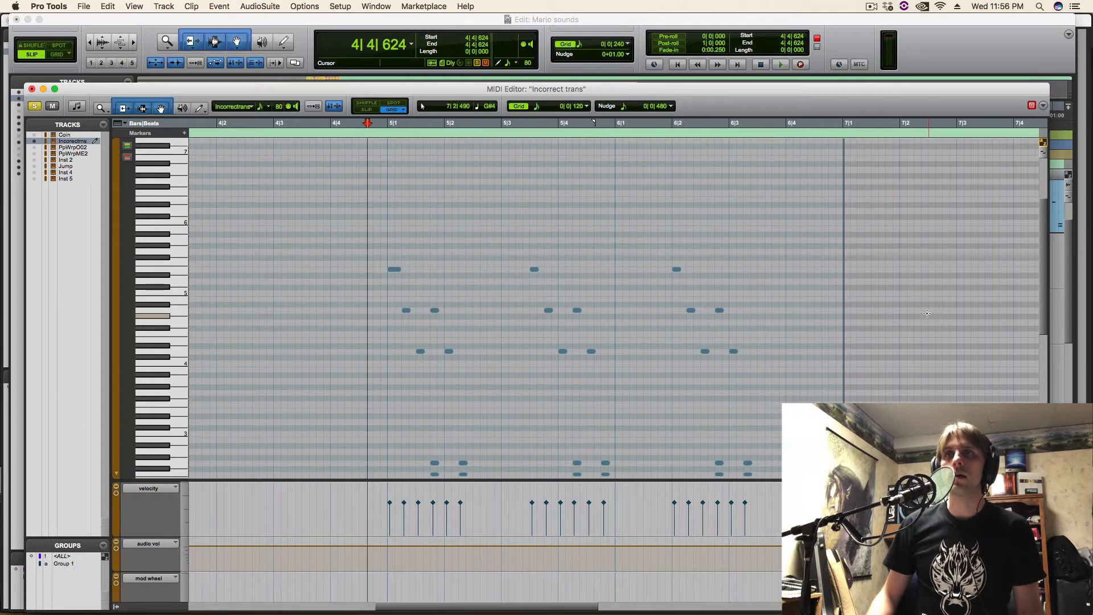
Play back the Incorrect trans notes and close the MIDI Editor.
key(space)
key(space)
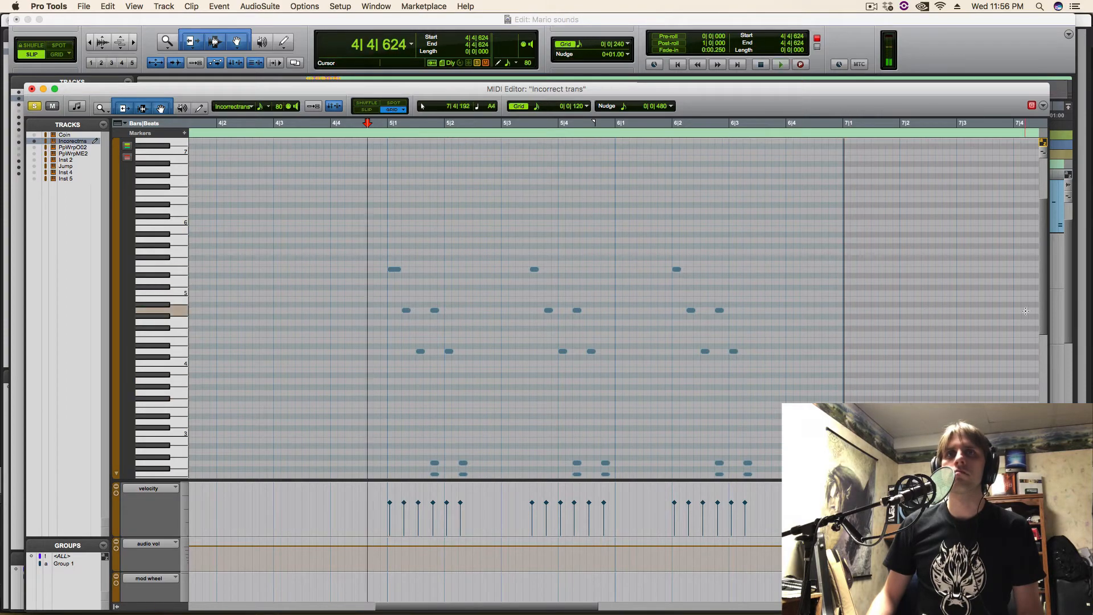
scroll(1044, 311, down, 3)
key(space)
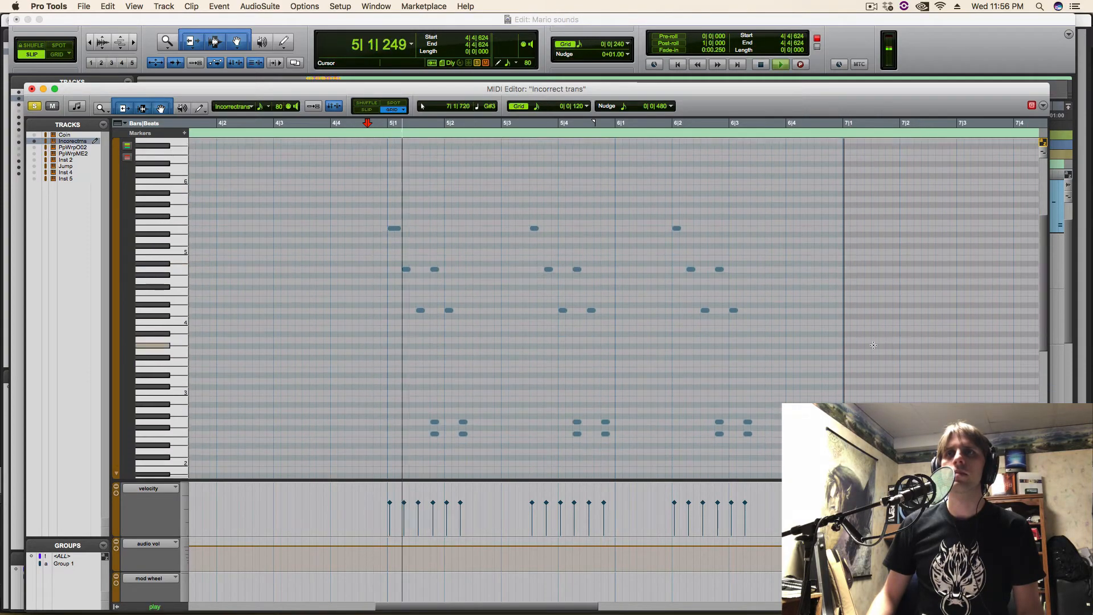
key(space)
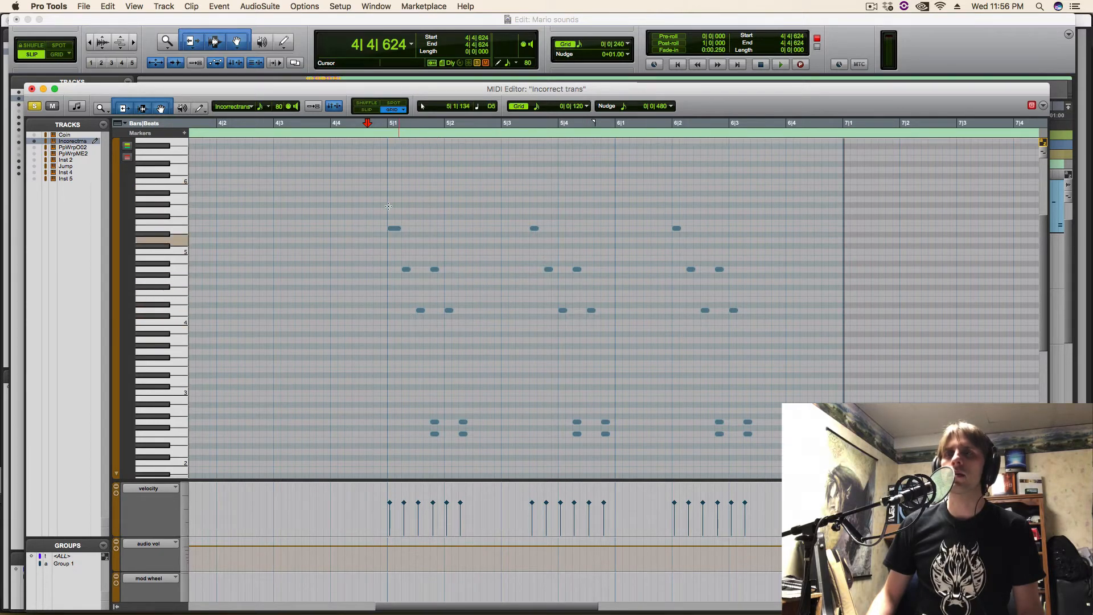
key(space)
key(space)
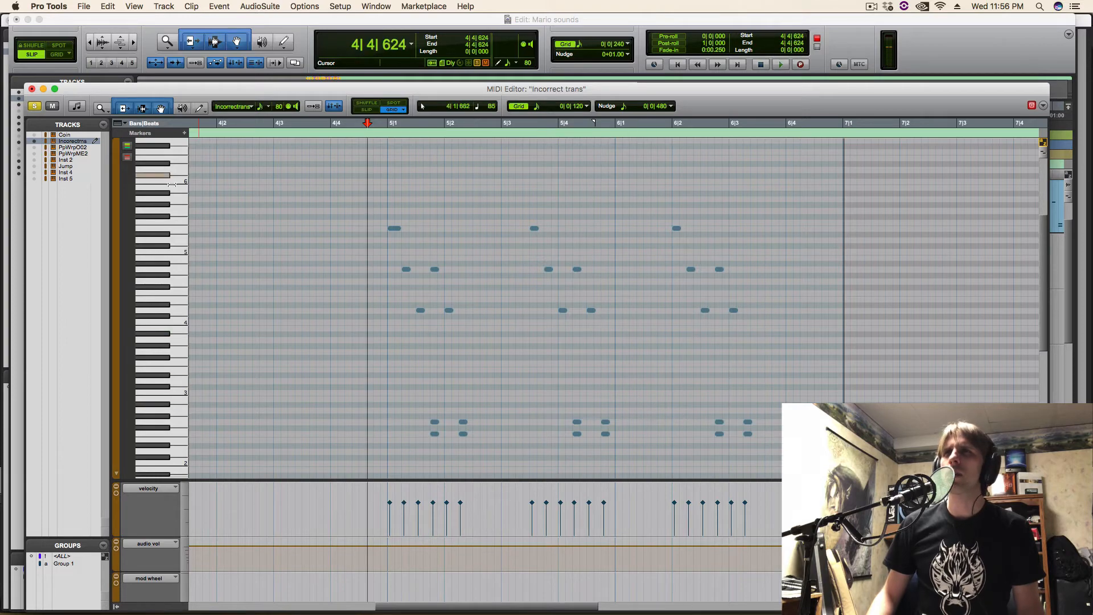
click(32, 89)
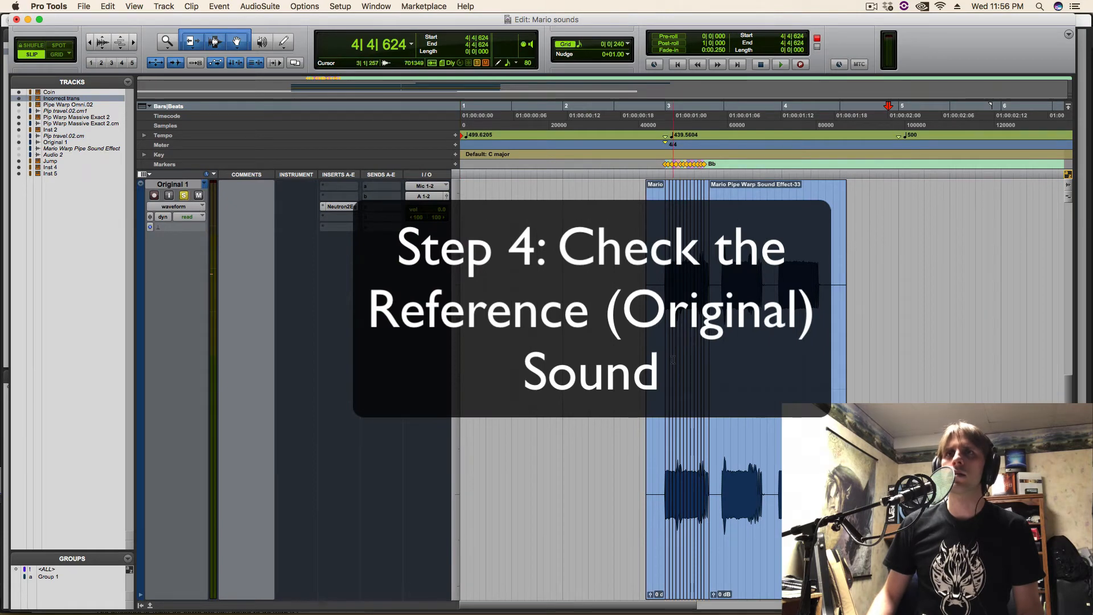
Play the Original 1 reference audio from just before its first clip to compare it with the transcription.
key(space)
key(space)
click(630, 360)
key(space)
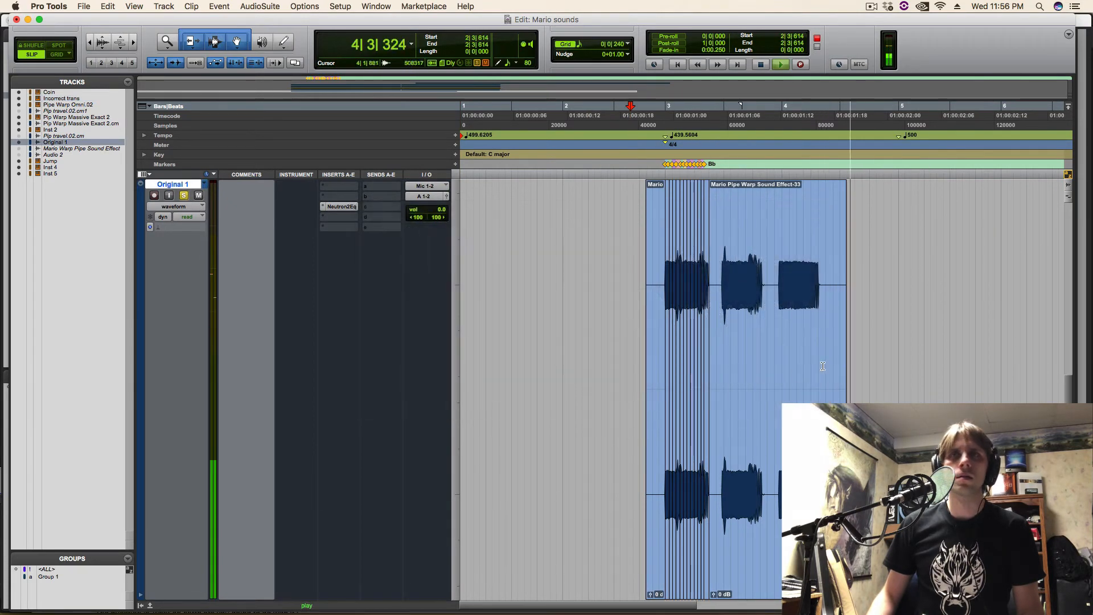
key(space)
scroll(877, 371, up, 5)
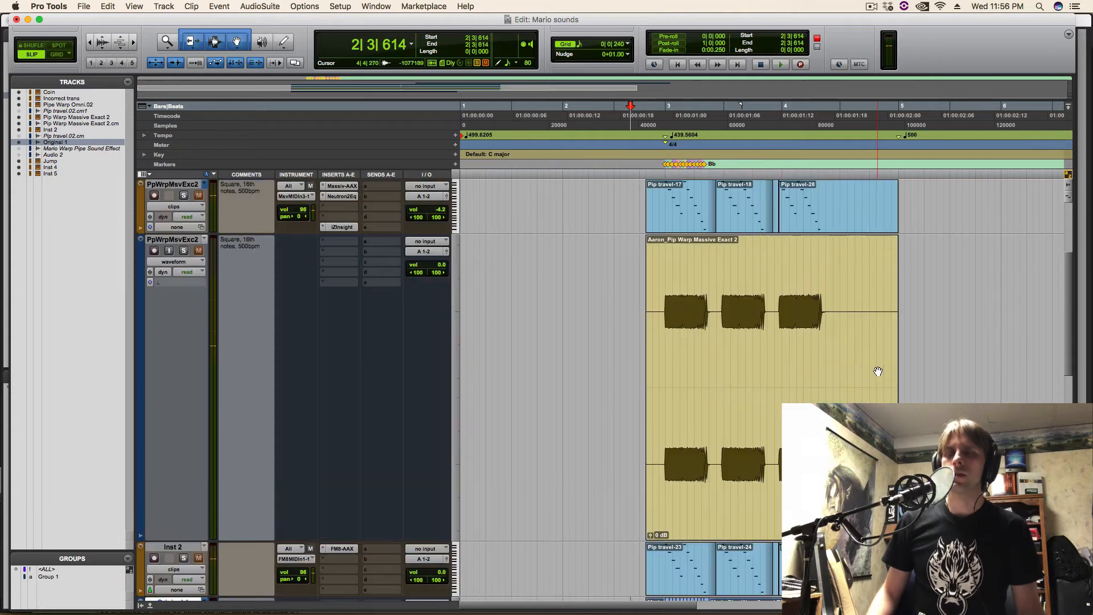
scroll(878, 371, down, 5)
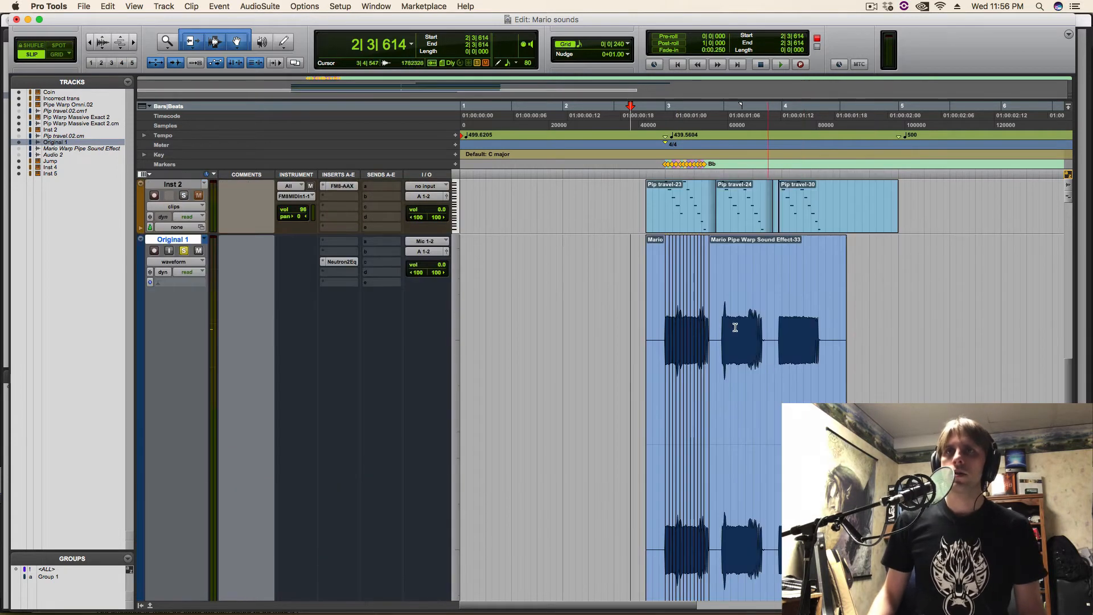
Zoom in on the first pipe warp sound in Original 1 and select most of the Mario Pipe Warp Sound Effect-09 clip.
click(732, 327)
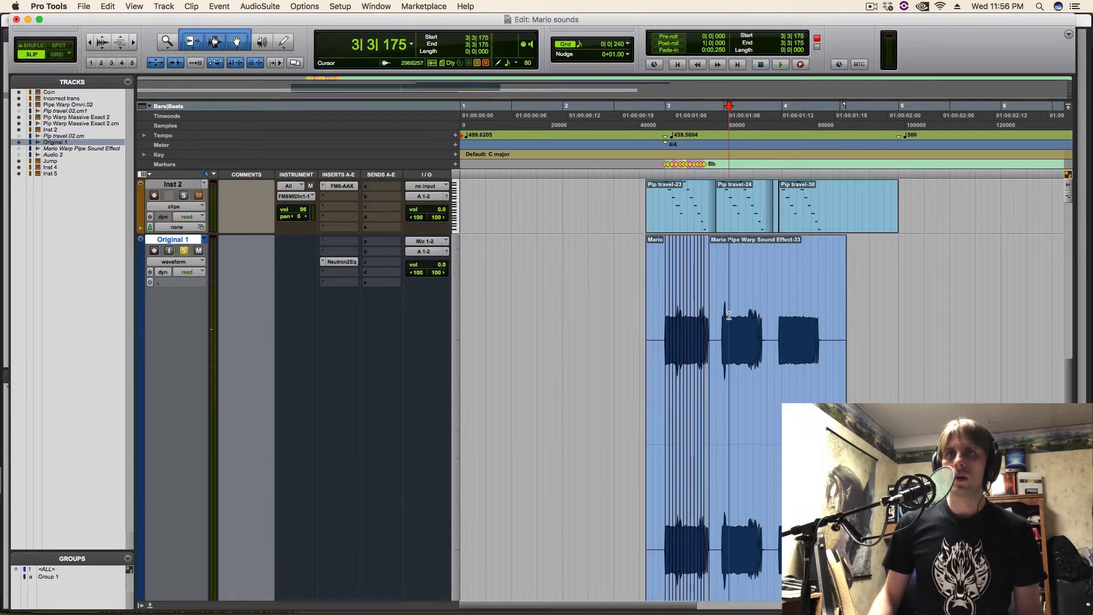
click(672, 293)
key(super+bracketright)
key(super+bracketright)
key(super+bracketright)
key(super+bracketright)
key(super+bracketright)
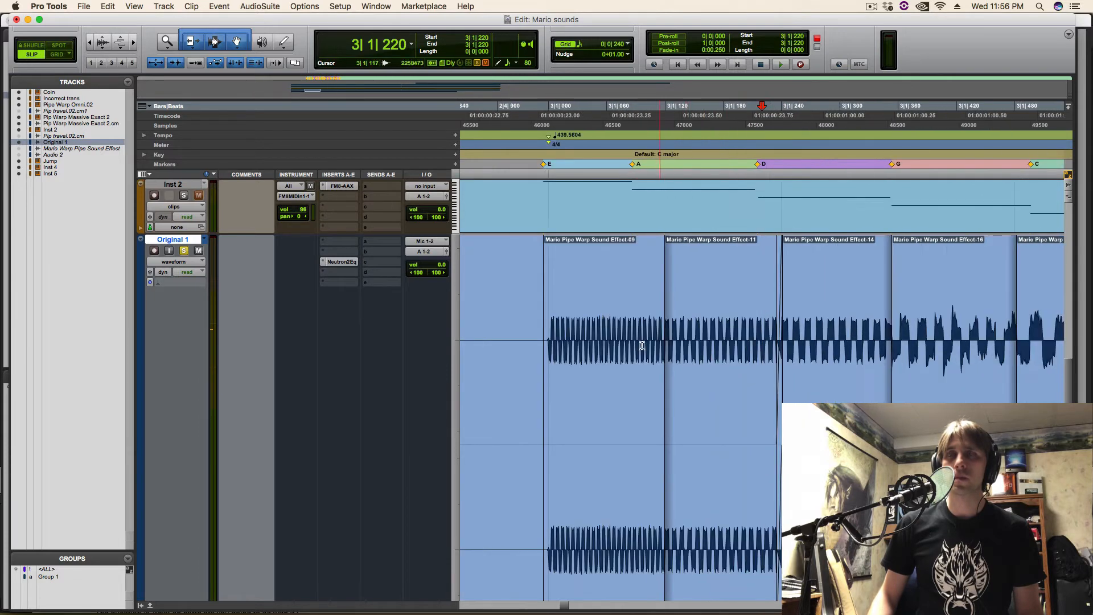
click(599, 342)
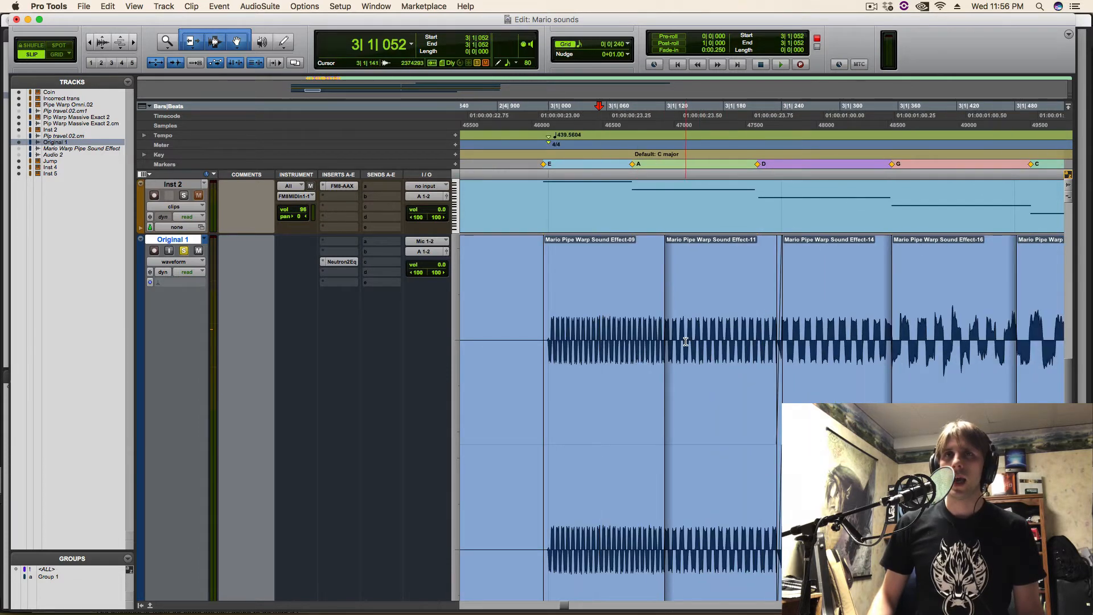
drag(560, 327, 649, 327)
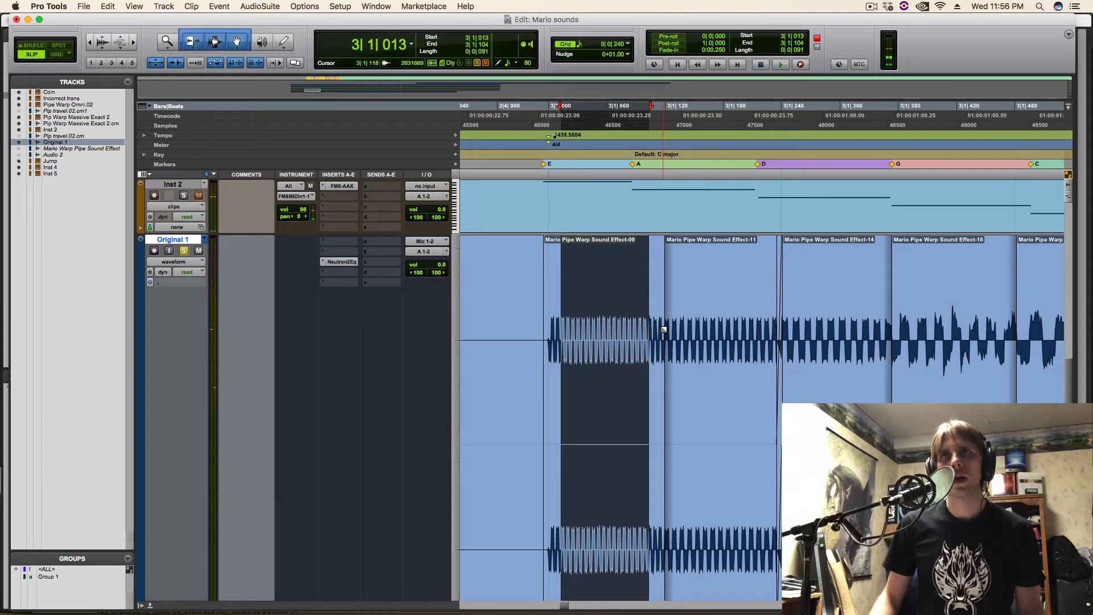
Audition successive short note segments of the Original 1 waveform, from Mario Pipe Warp Sound Effect-09 through Sound Effect-14.
drag(687, 305, 869, 313)
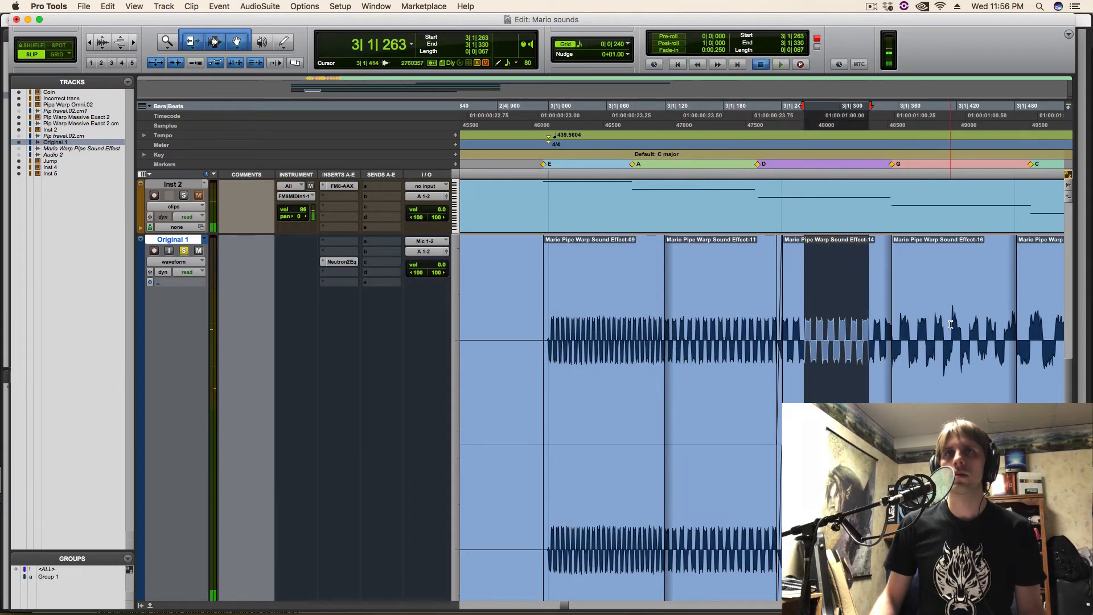
drag(576, 288, 756, 289)
key(space)
key(space)
click(823, 288)
drag(823, 287, 867, 289)
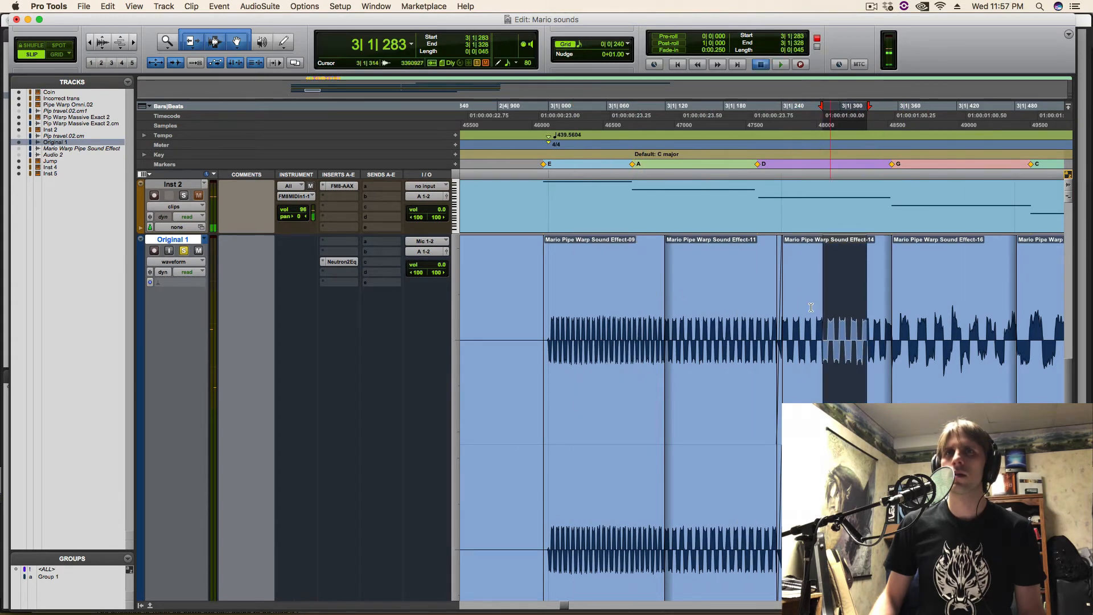
key(space)
drag(592, 299, 650, 302)
drag(718, 303, 847, 311)
Check the score in Safari, return to Pro Tools and audition the first half of the Mario Pipe Warp Sound Effect-16 clip.
key(super+Tab)
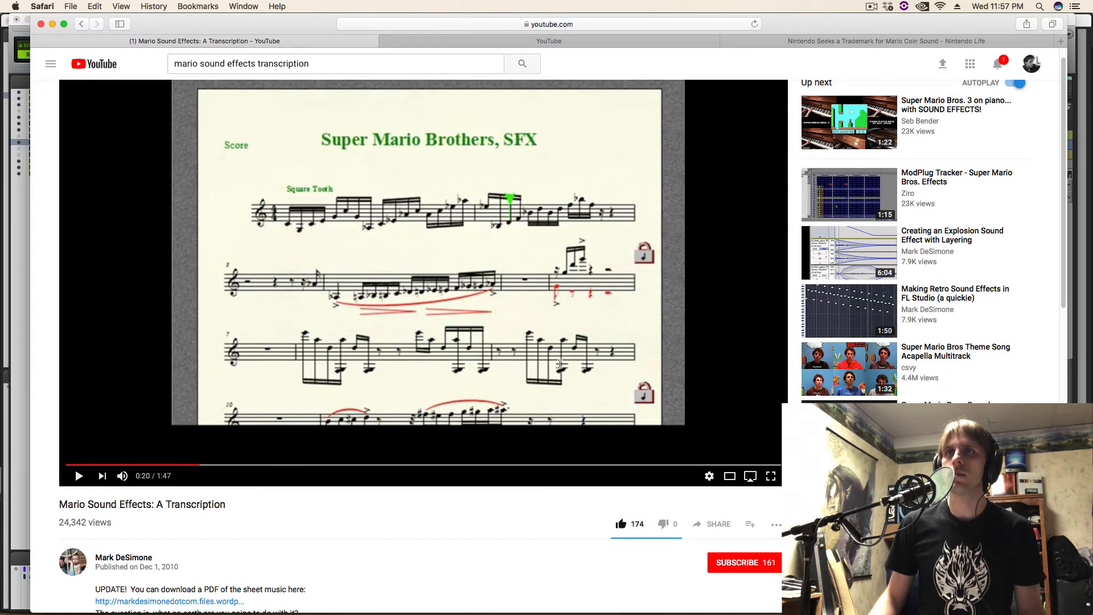
key(super+Tab)
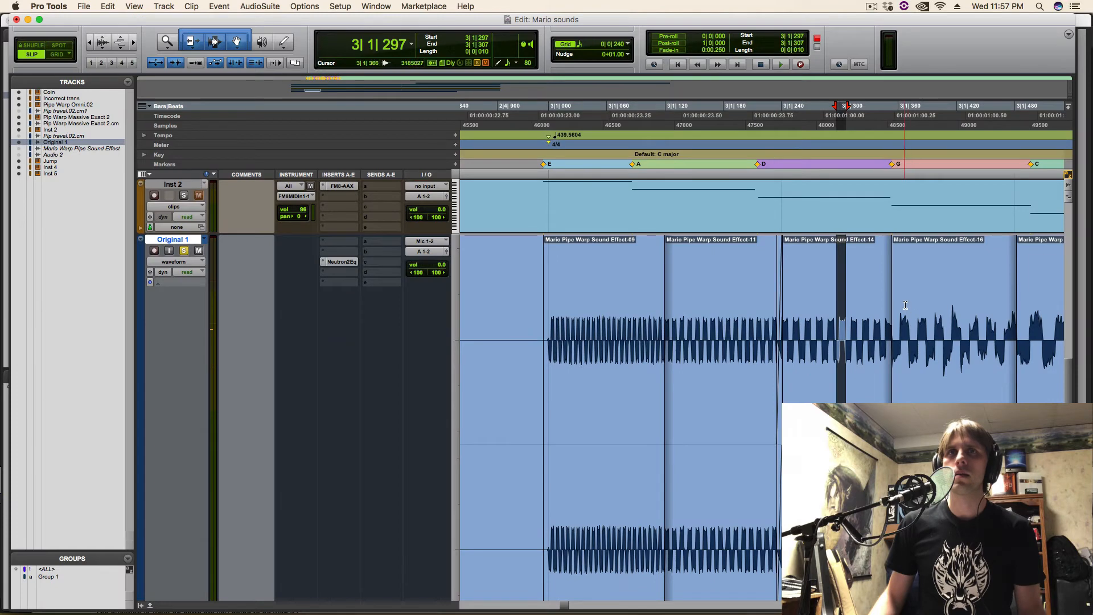
drag(905, 305, 970, 319)
key(space)
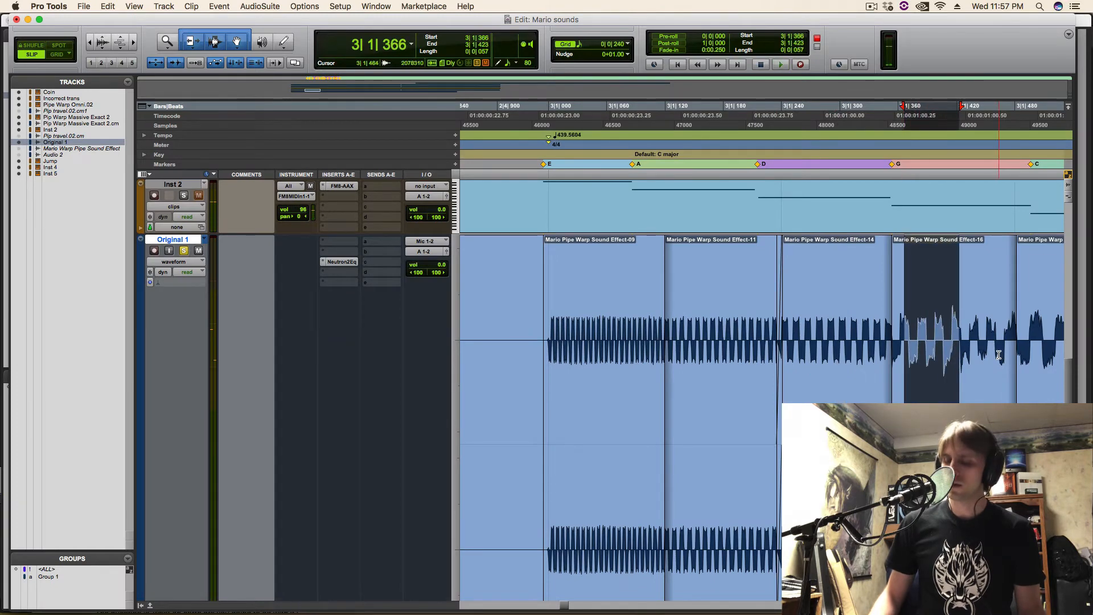
Place the edit cursor in the second E note of the first pipe warp sound in Original 1.
key(r)
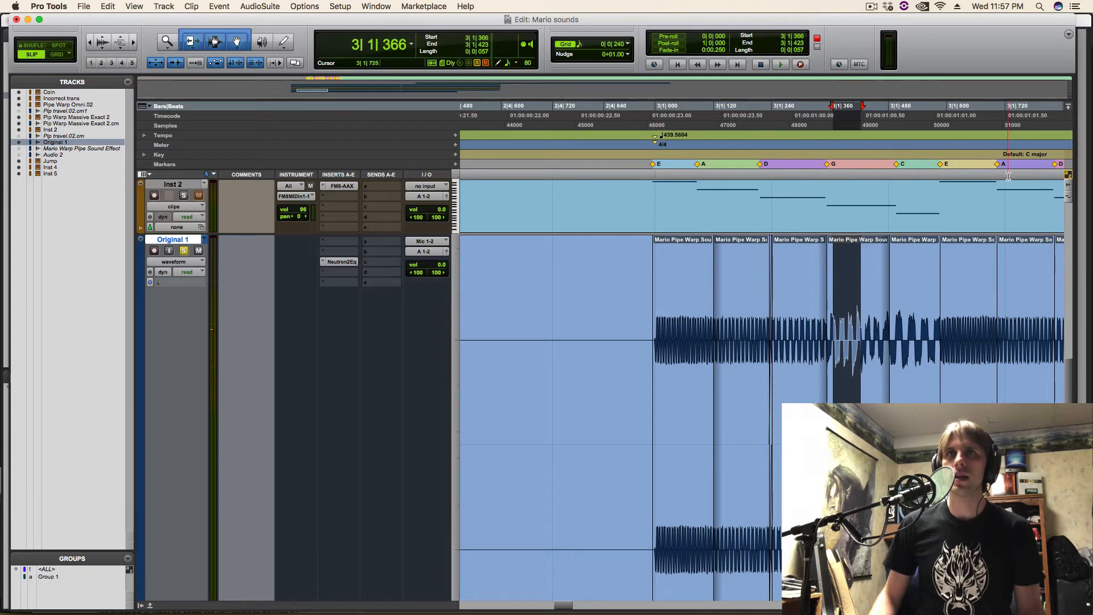
key(r)
click(867, 279)
scroll(854, 283, right, 2)
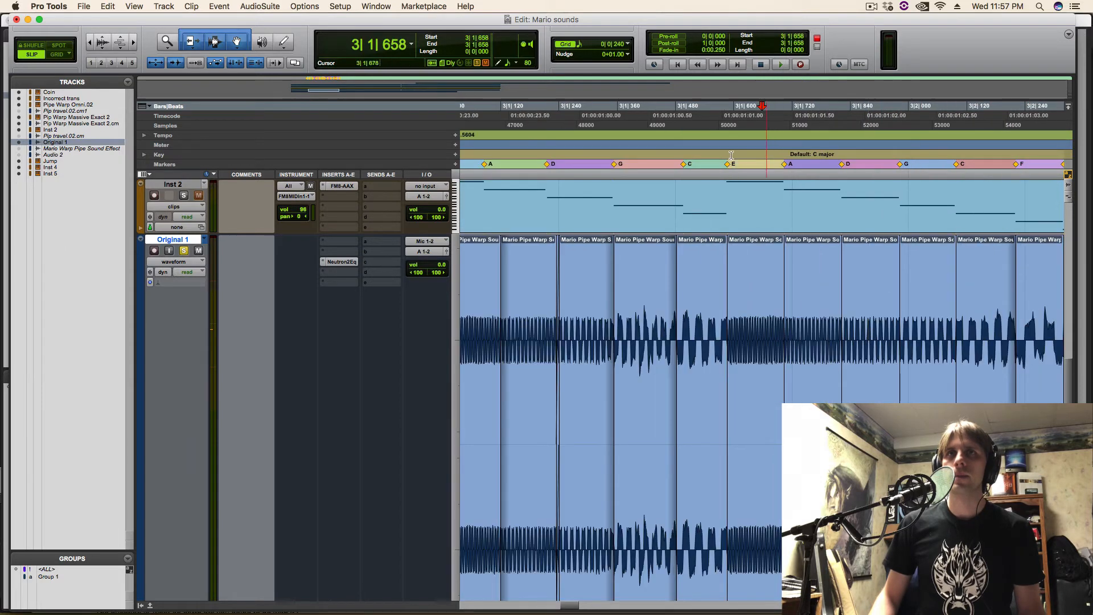
Switch to the Pipe Warp Transcription score in Preview, check its notes and 500 bpm tempo, and close it.
key(super+Tab)
key(super+Tab)
key(super+Tab)
key(super+Tab)
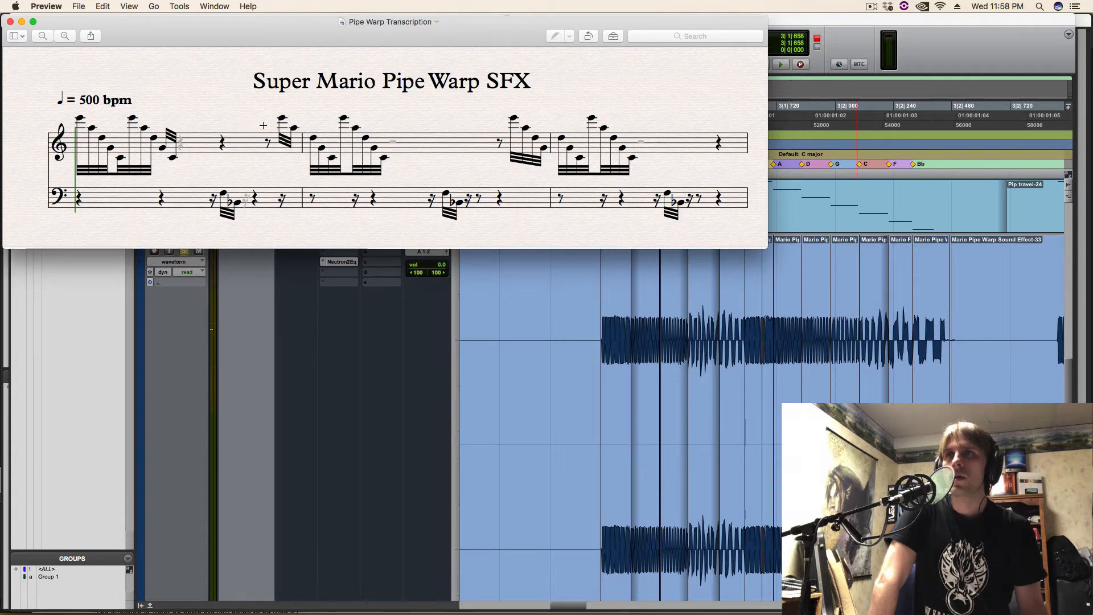
click(21, 21)
Compare the first pipe warp waveform in Original 1 with the Pip Warp Massive Exact 2 recording.
scroll(808, 272, down, 3)
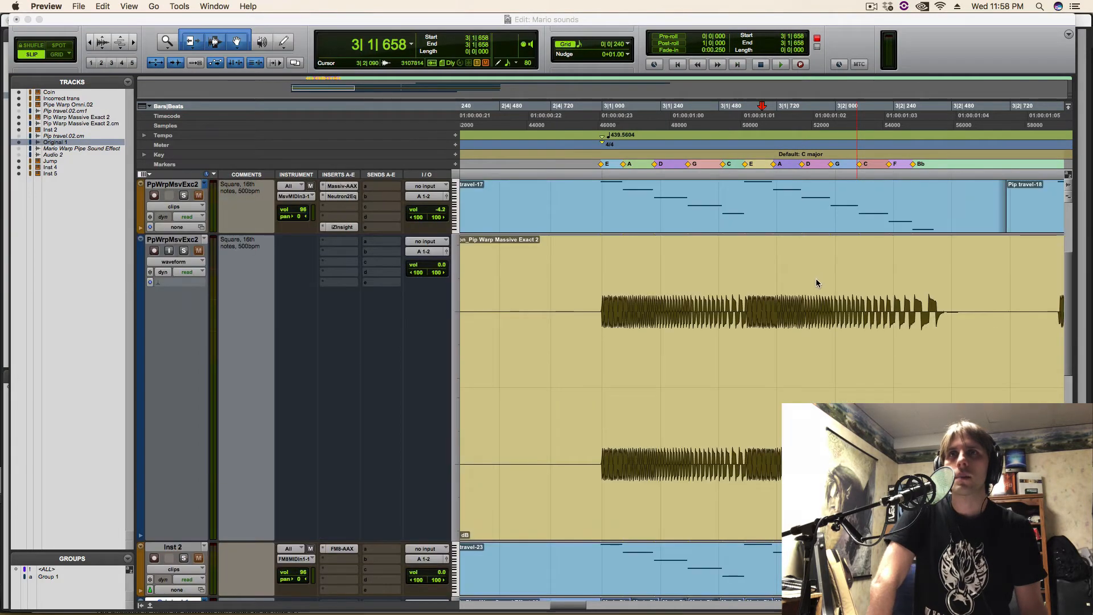
scroll(790, 273, up, 3)
scroll(773, 281, down, 3)
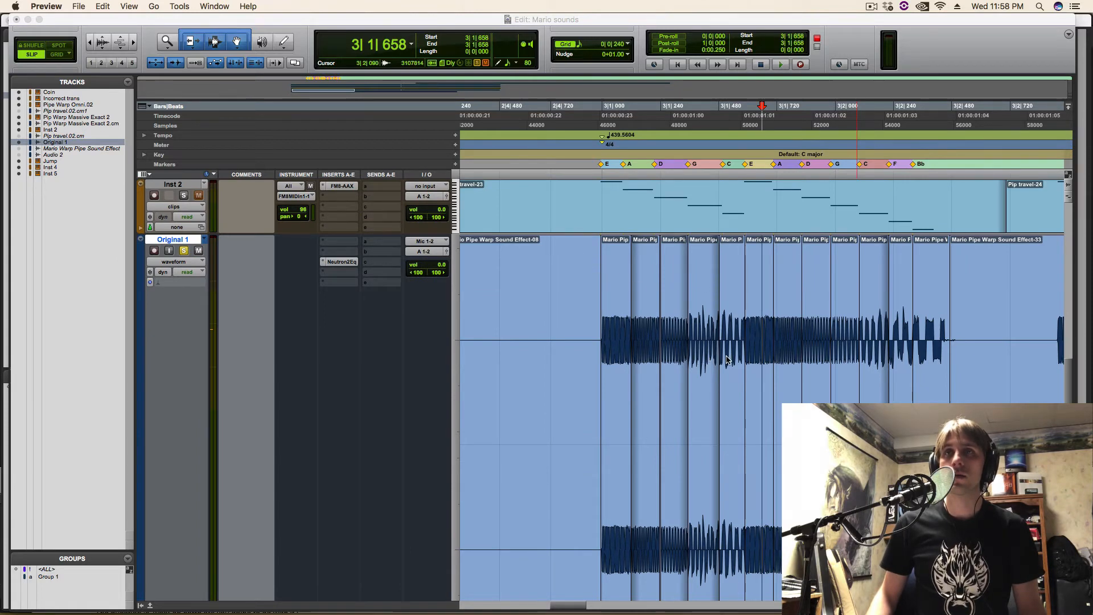
scroll(729, 354, up, 3)
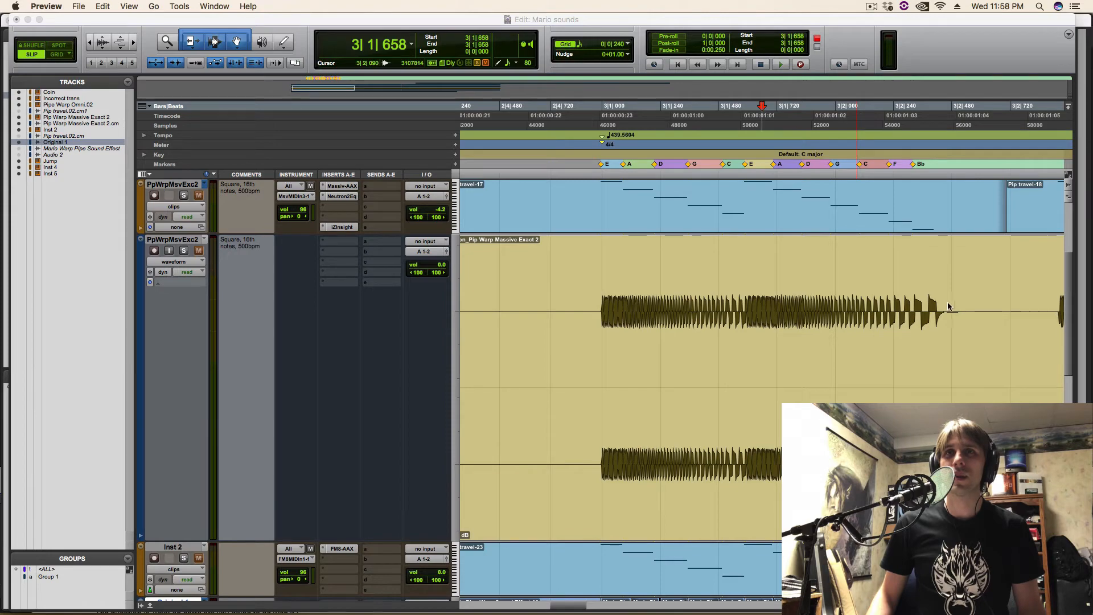
scroll(672, 320, down, 5)
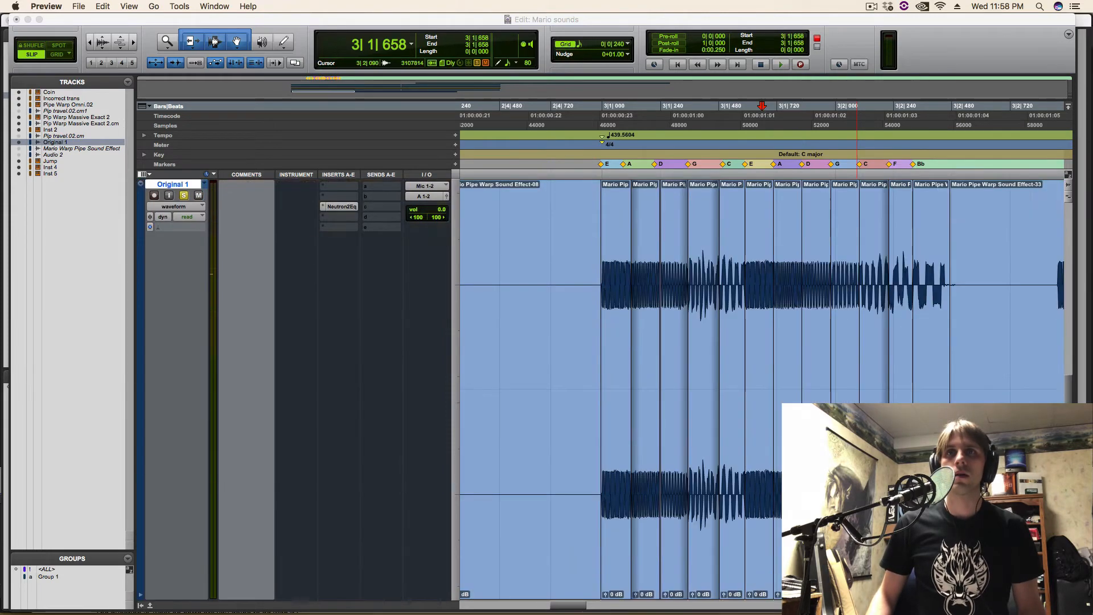
scroll(672, 320, up, 5)
scroll(671, 320, down, 5)
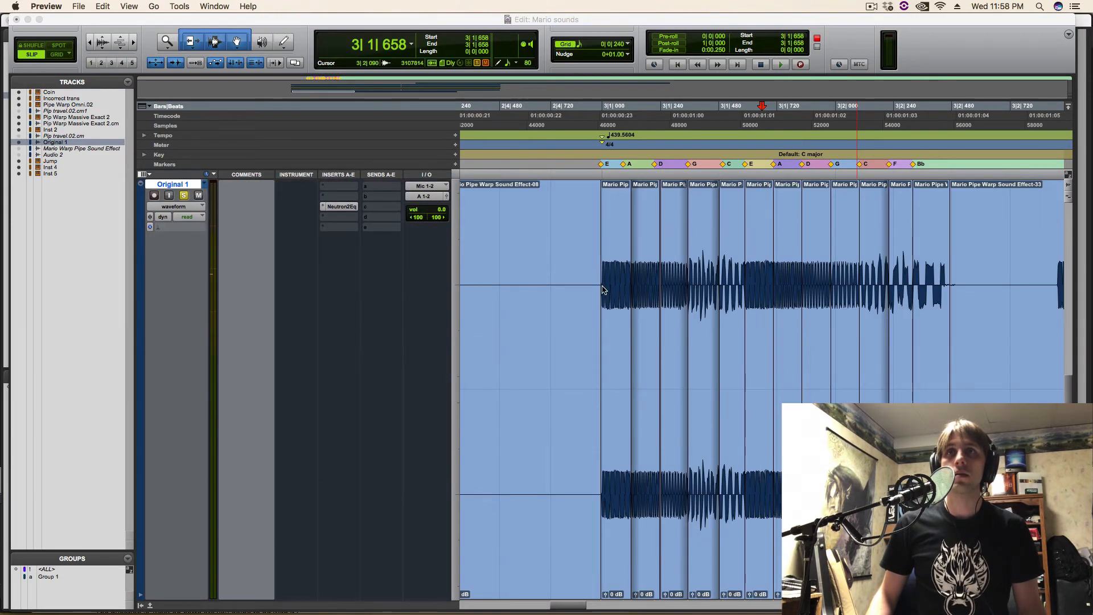
scroll(887, 313, up, 5)
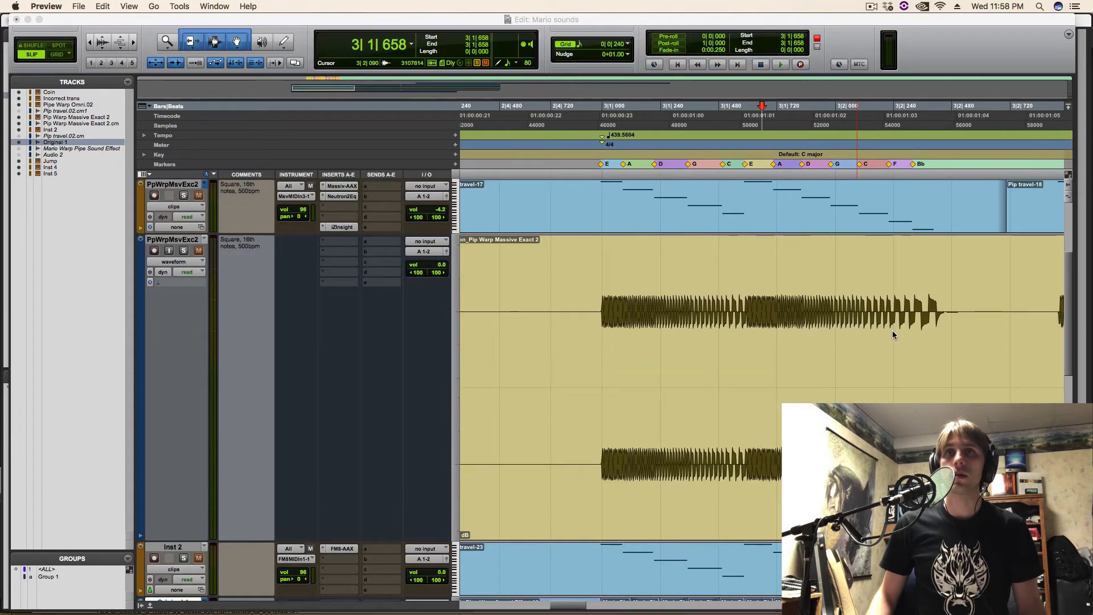
scroll(891, 333, down, 5)
scroll(891, 333, up, 5)
scroll(891, 333, down, 5)
scroll(889, 334, down, 2)
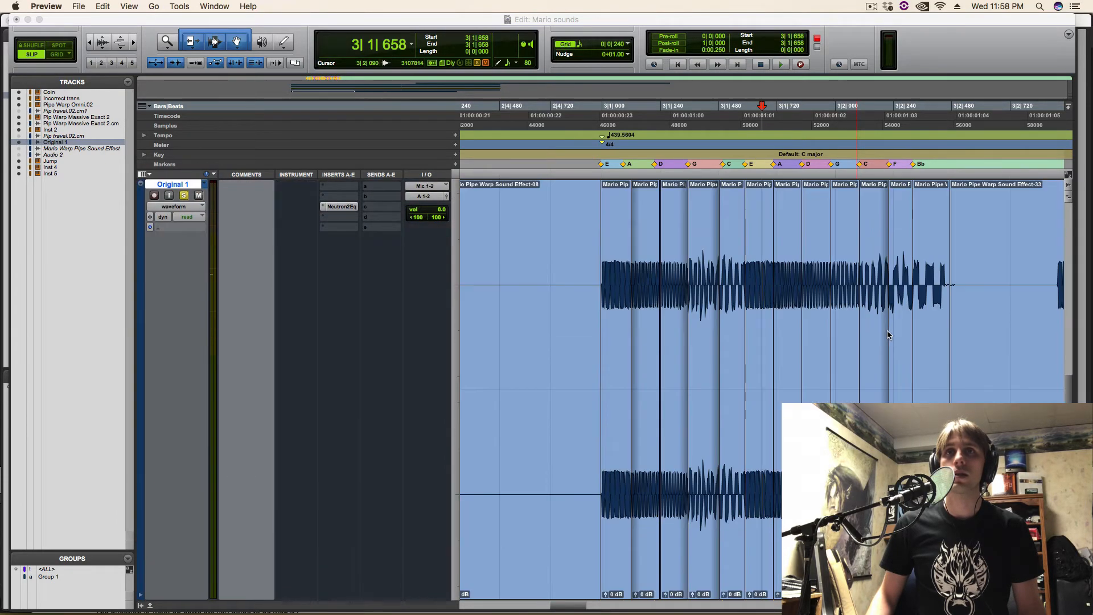
scroll(888, 333, up, 5)
scroll(887, 332, down, 5)
scroll(885, 333, up, 4)
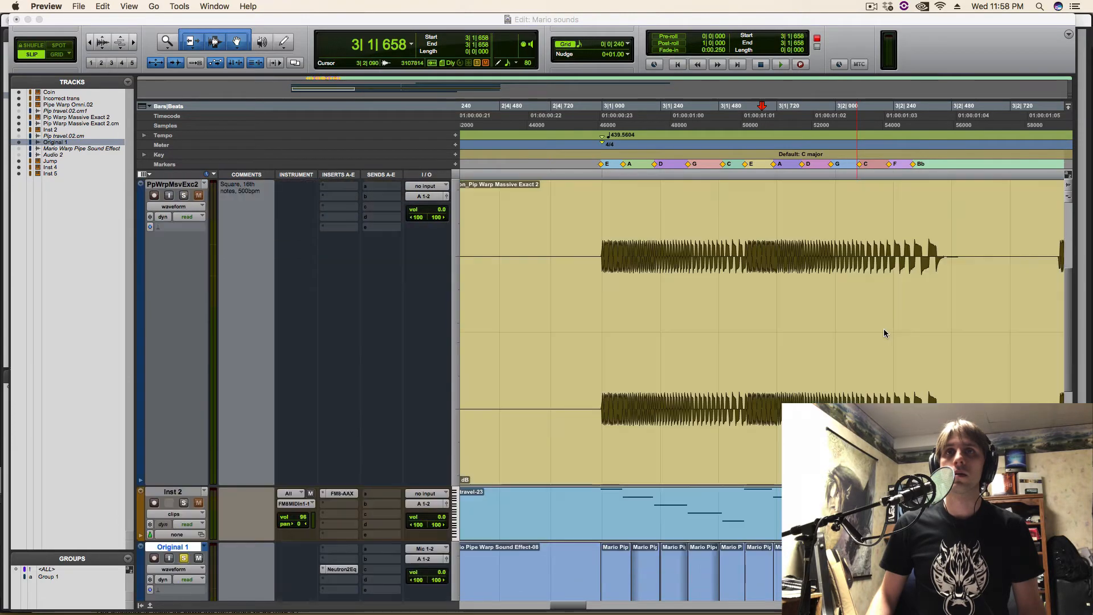
scroll(825, 324, up, 3)
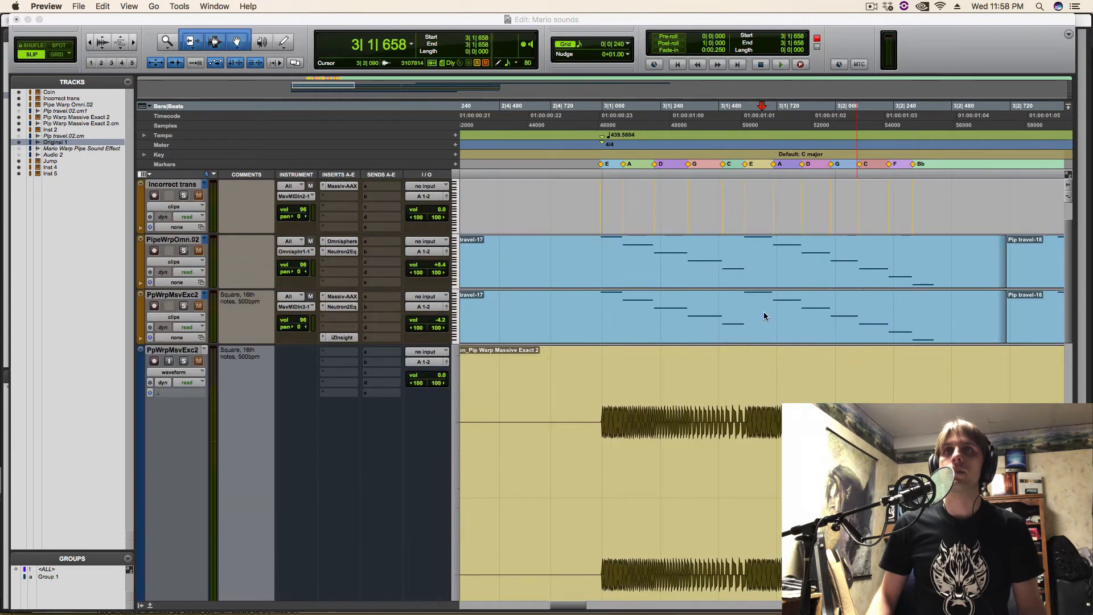
Open the Pip Warp Massive Exact 2 MIDI clip in the MIDI Editor and examine the first phrase's notes.
double_click(700, 335)
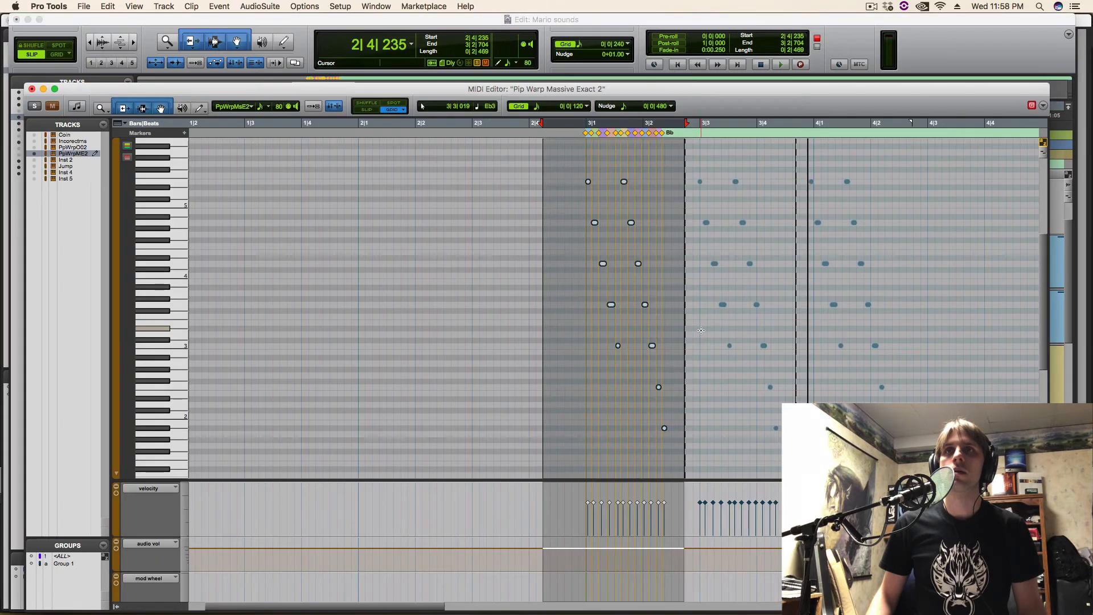
click(674, 278)
key(super+bracketright)
key(super+bracketright)
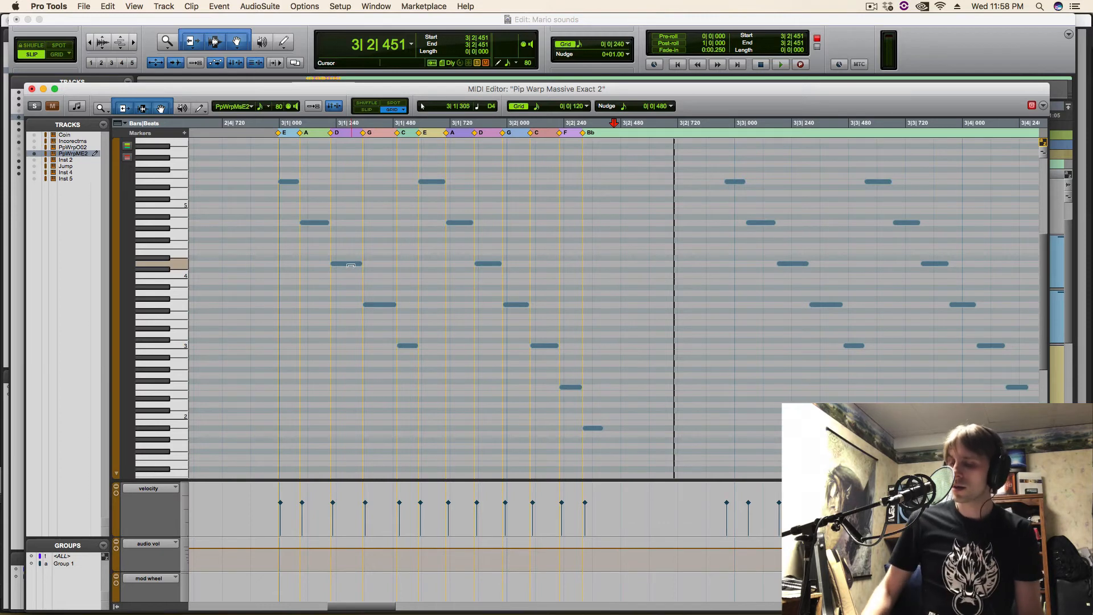
Open Pipe Warp Transcription from the Desktop in Finder, compare it with the MIDI notes, and return to Pro Tools.
key(super+Tab)
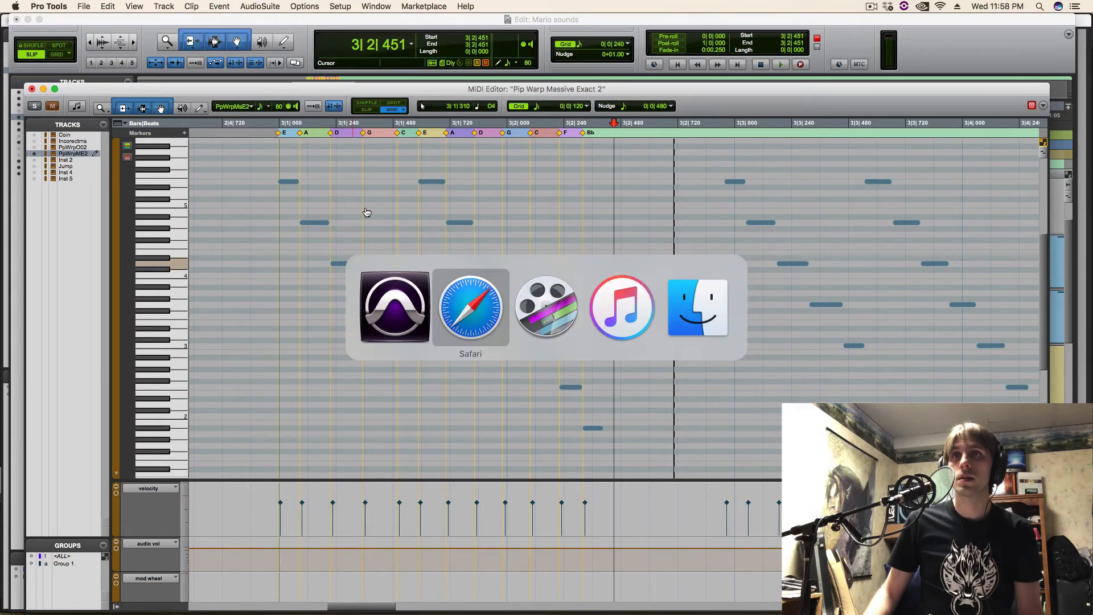
key(super+Tab)
key(super+Tab)
key(super+Tab)
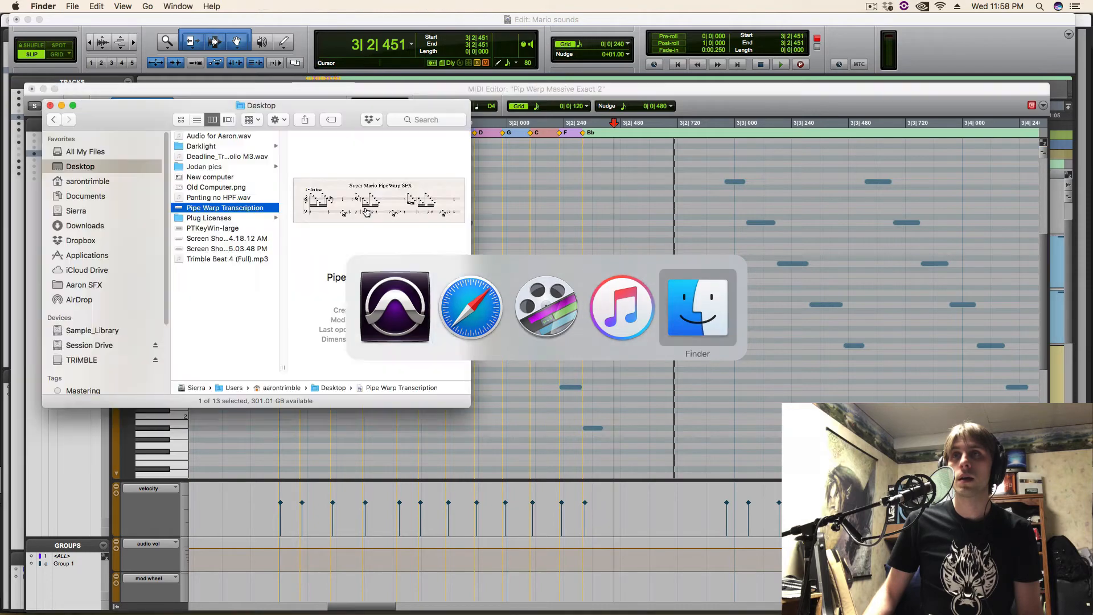
double_click(241, 209)
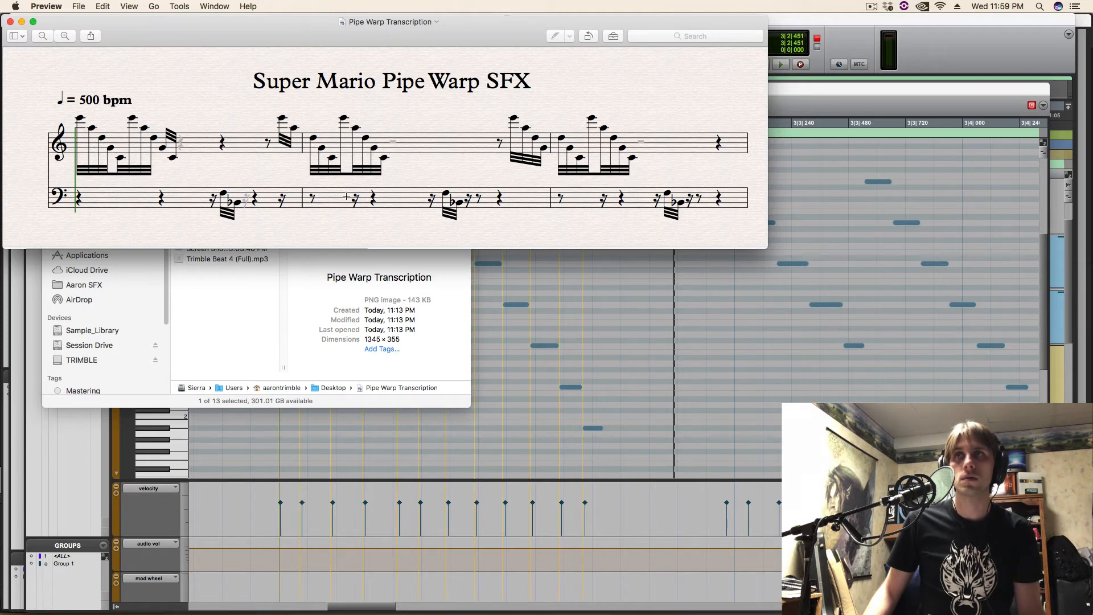
key(cmd+Tab)
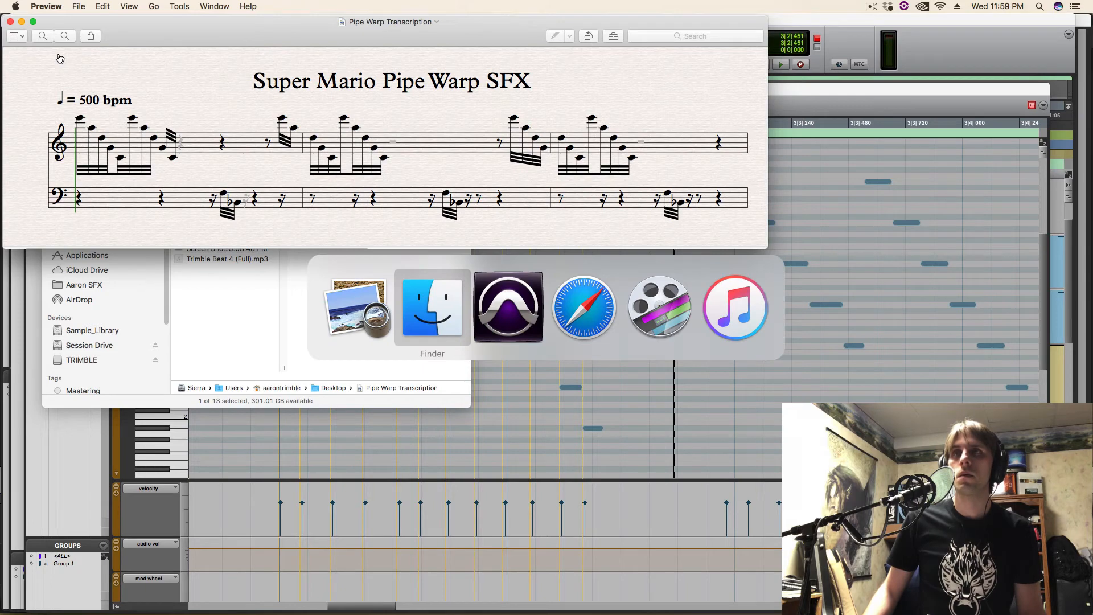
key(super+Tab)
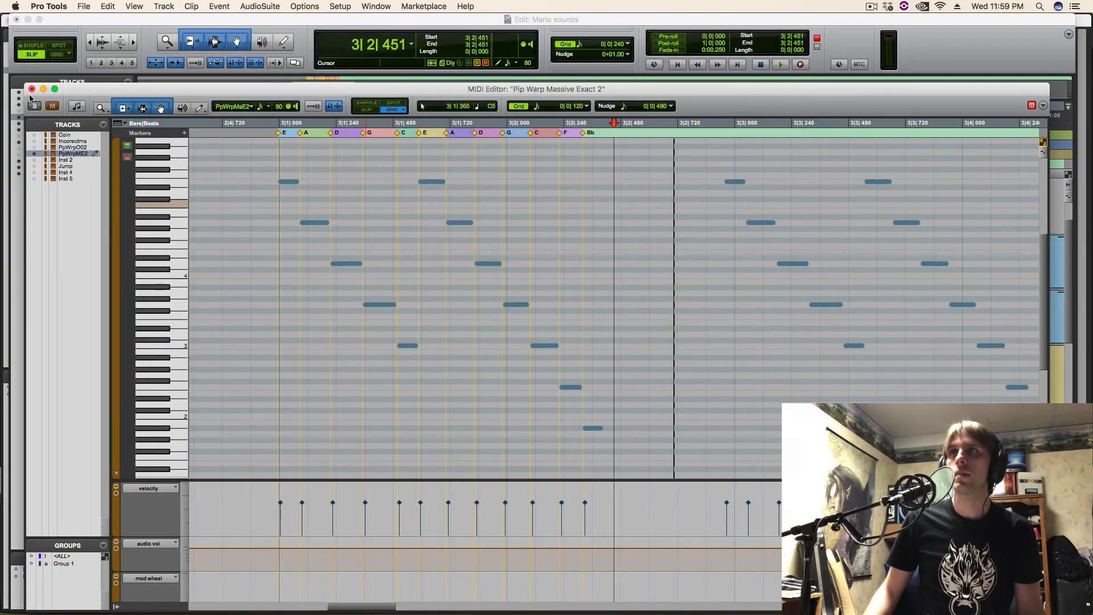
Close the MIDI Editor, solo the PpWrpMsvExc2 instrument track and play it from just before the first phrase.
click(32, 89)
click(582, 279)
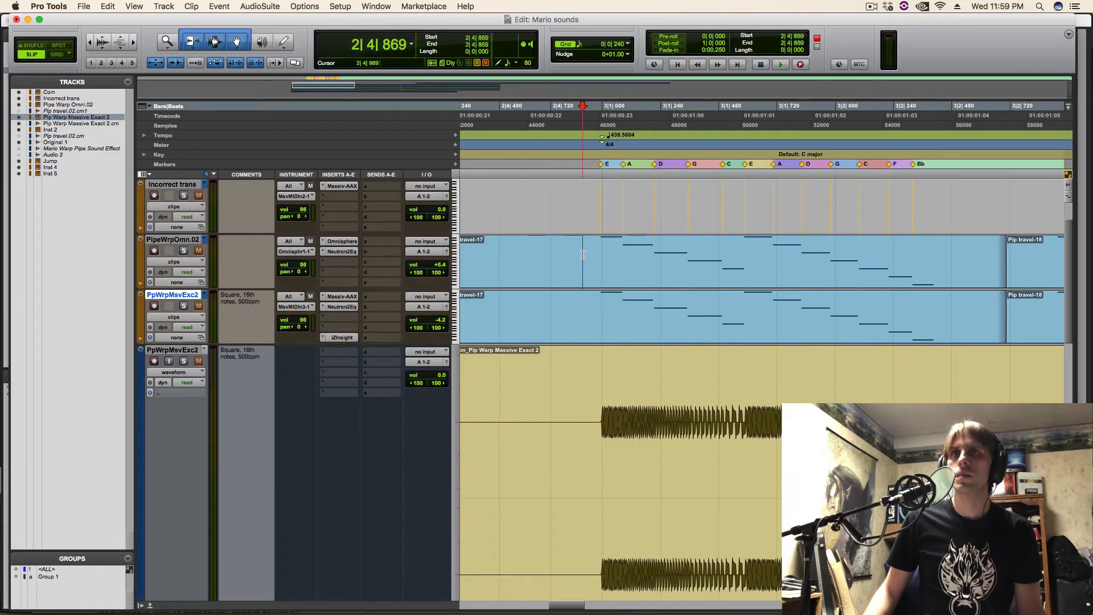
key(space)
key(space)
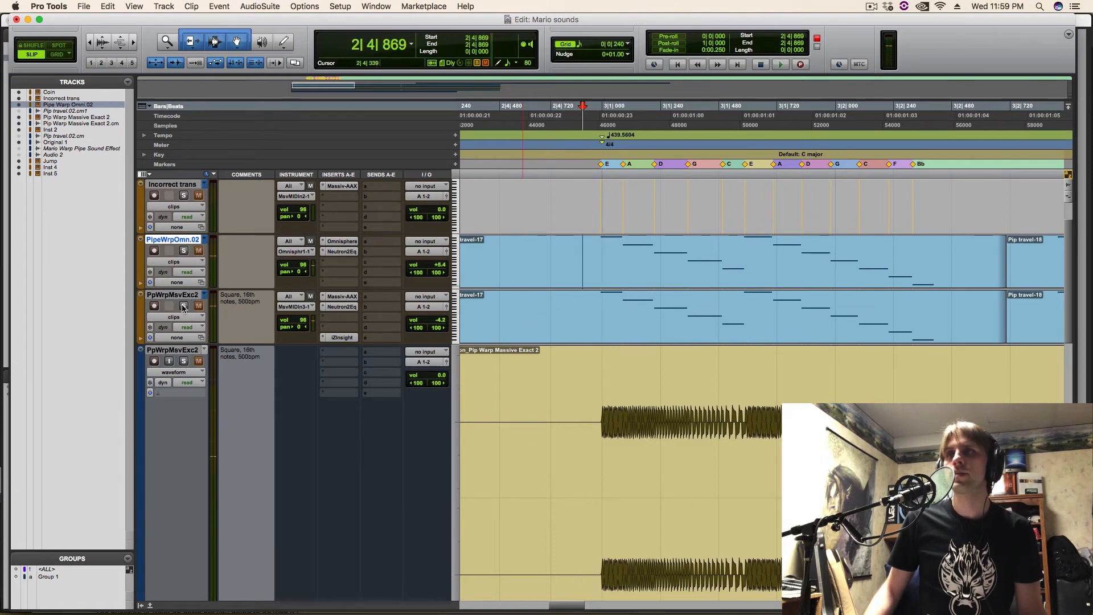
key(space)
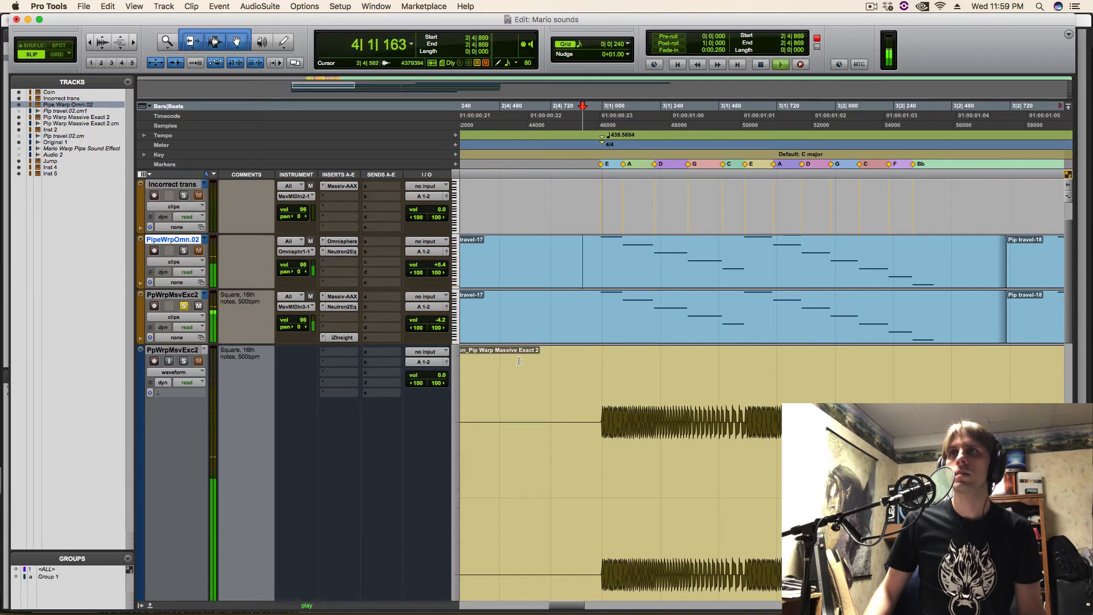
key(space)
Examine the square wave shape of the first C note in the Pip Warp Massive Exact 2 recording.
click(744, 420)
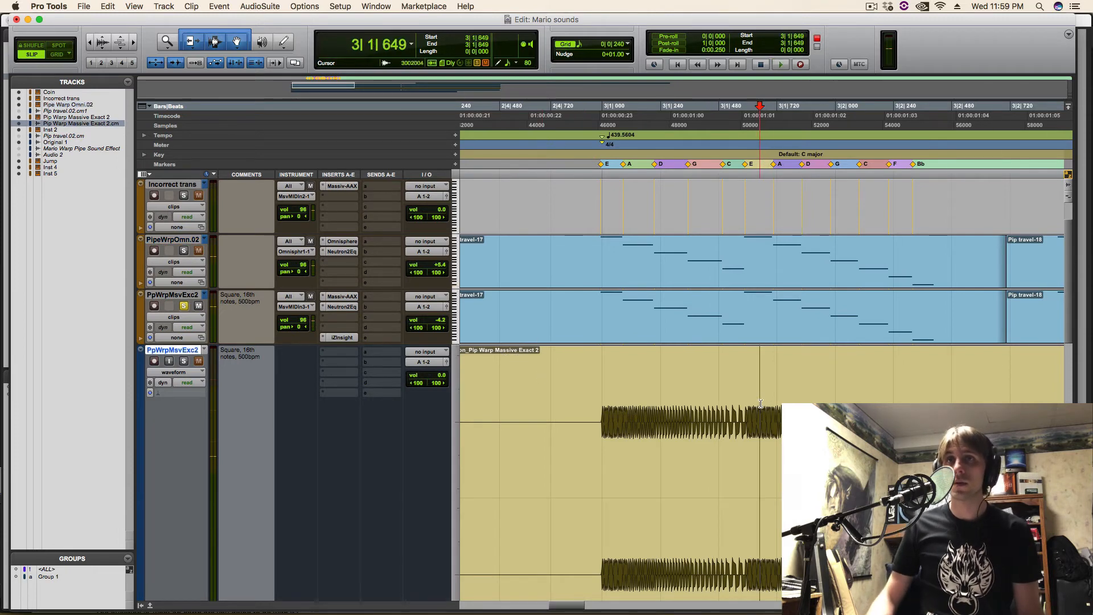
key(super+bracketright)
key(super+bracketright)
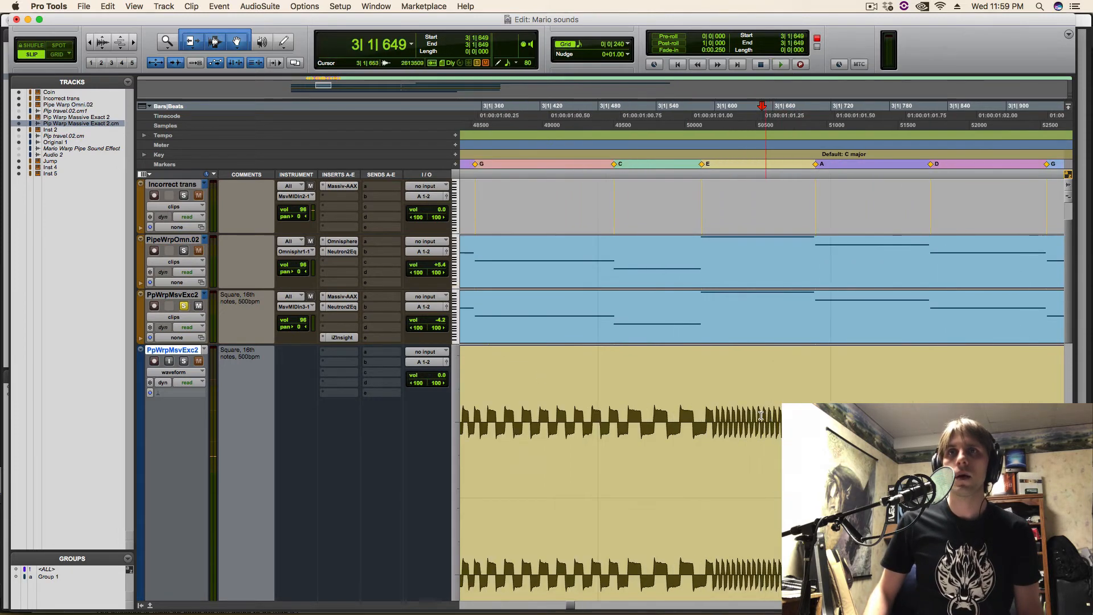
click(677, 393)
key(super+bracketright)
key(super+bracketright)
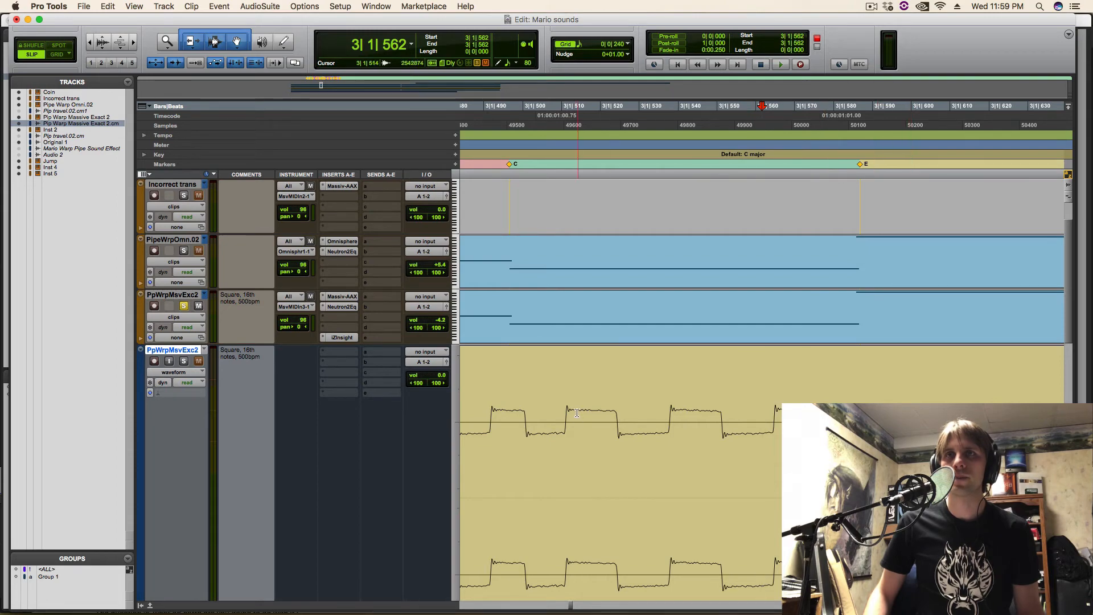
key(r)
key(r)
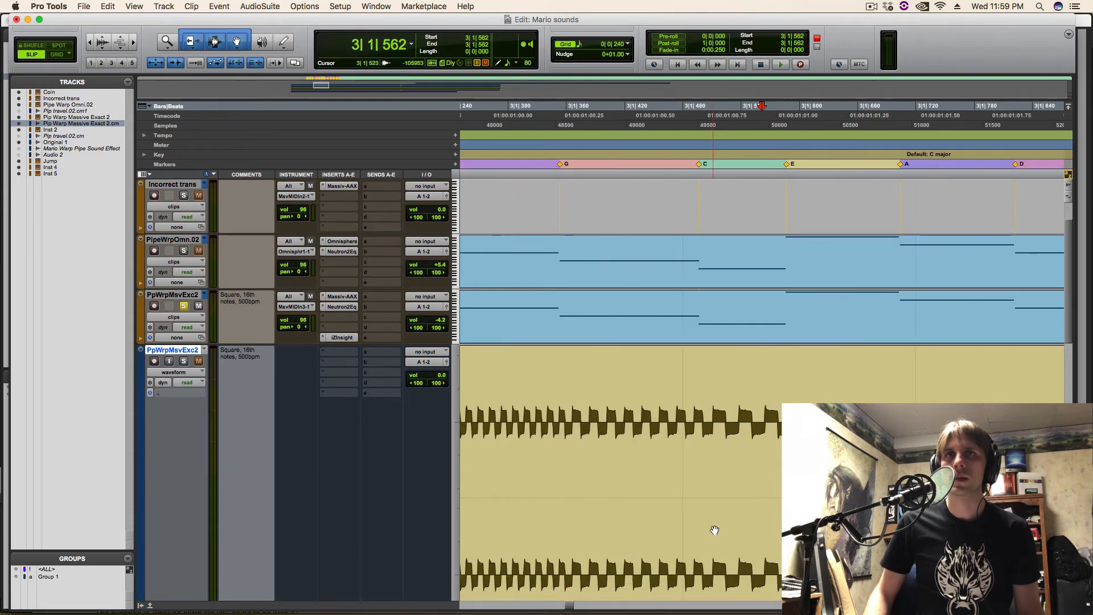
Examine the wave shape of the Mario Pipe Warp Sound Effect-14 clip in Original 1 at single-cycle detail.
scroll(716, 528, down, 10)
scroll(679, 379, up, 5)
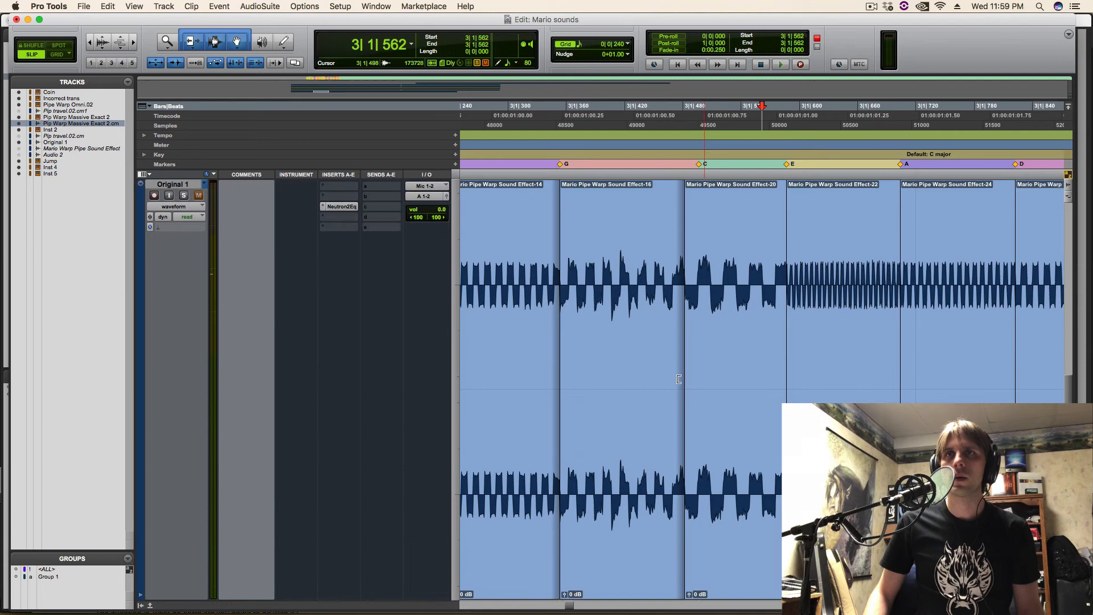
click(520, 437)
click(520, 240)
key(t)
key(t)
key(t)
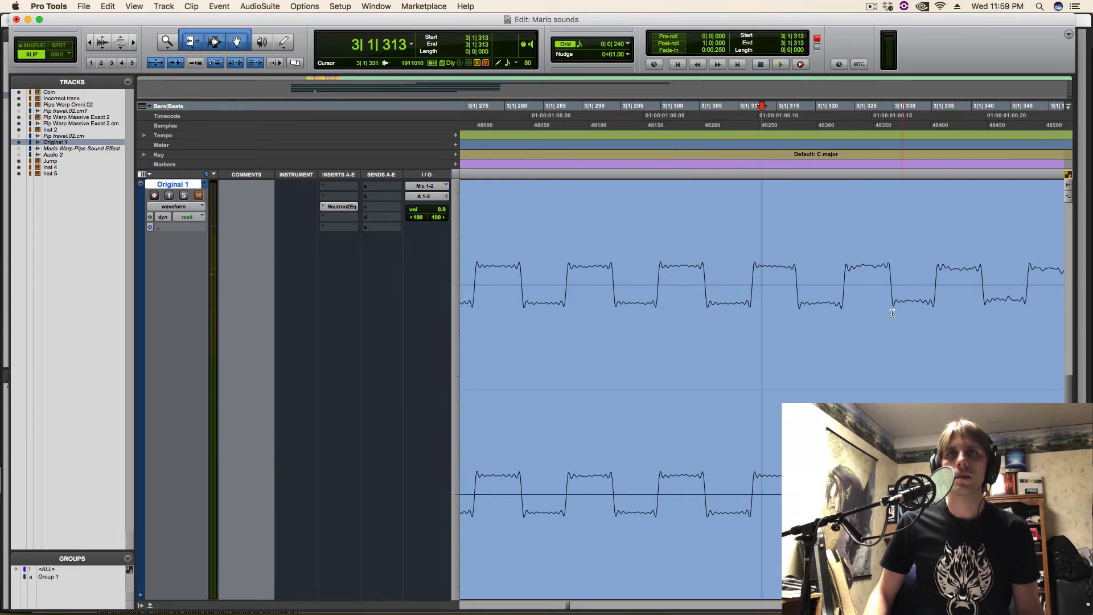
key(r)
key(r)
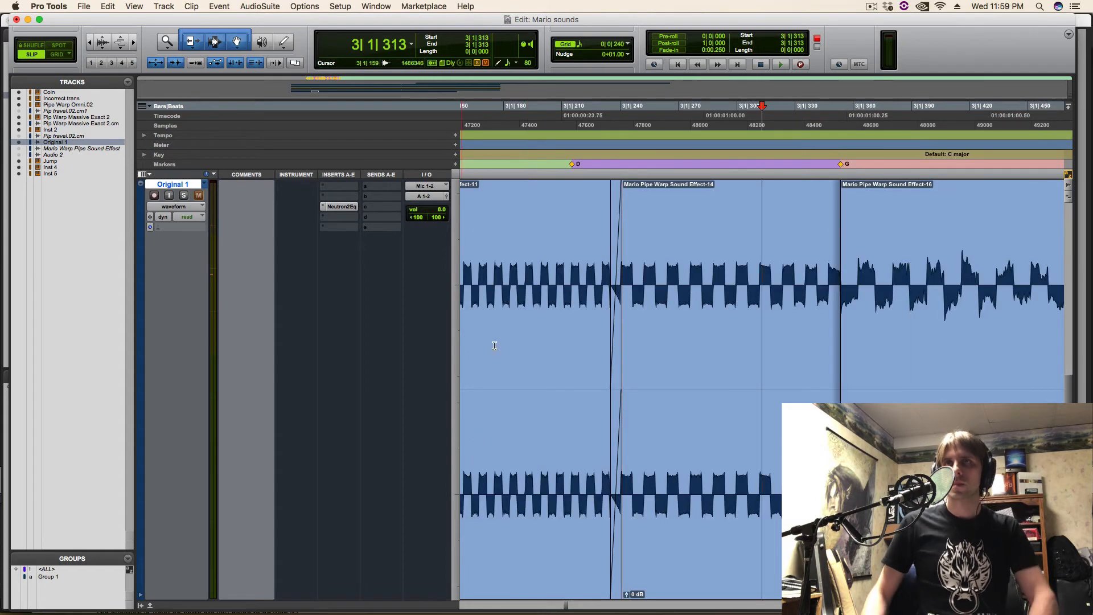
key(r)
Open the FM8 synth on Inst 2, solo that track and place the edit cursor shortly before its first phrase.
scroll(512, 334, up, 5)
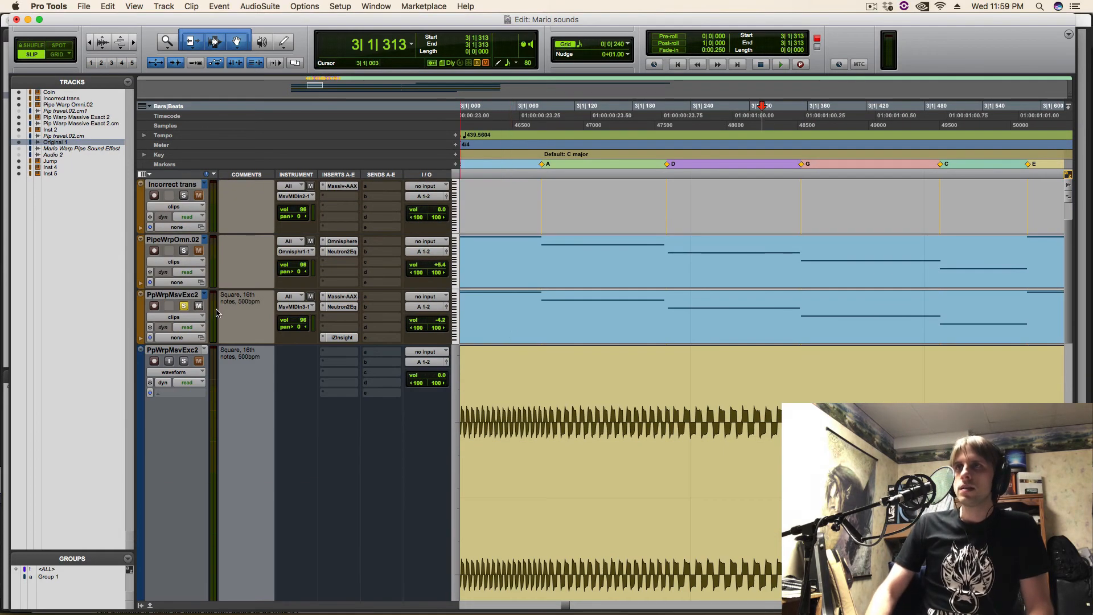
scroll(188, 307, down, 5)
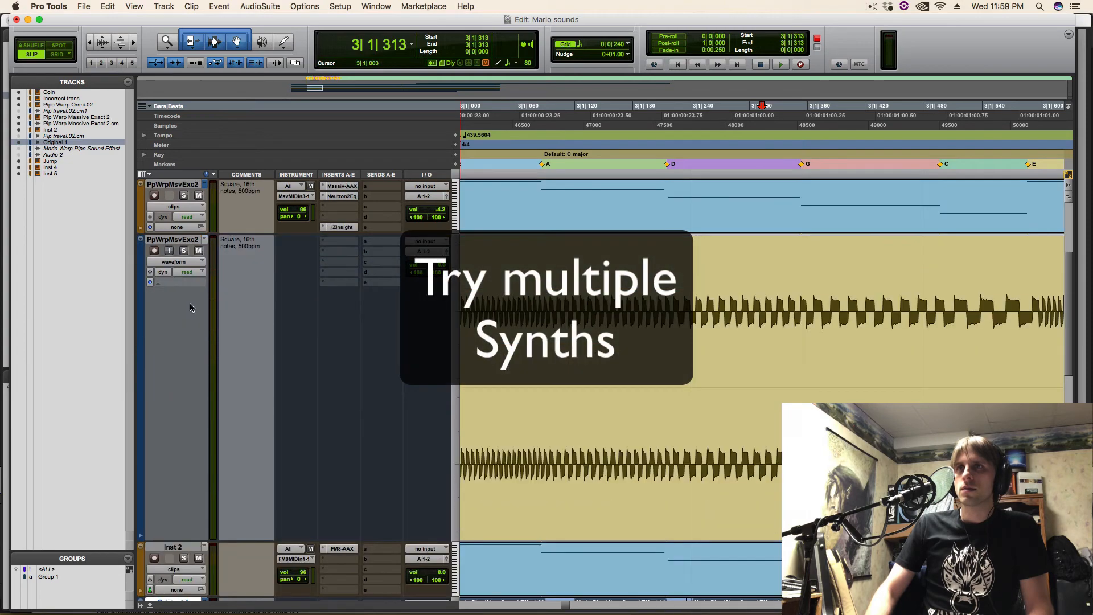
scroll(194, 335, up, 3)
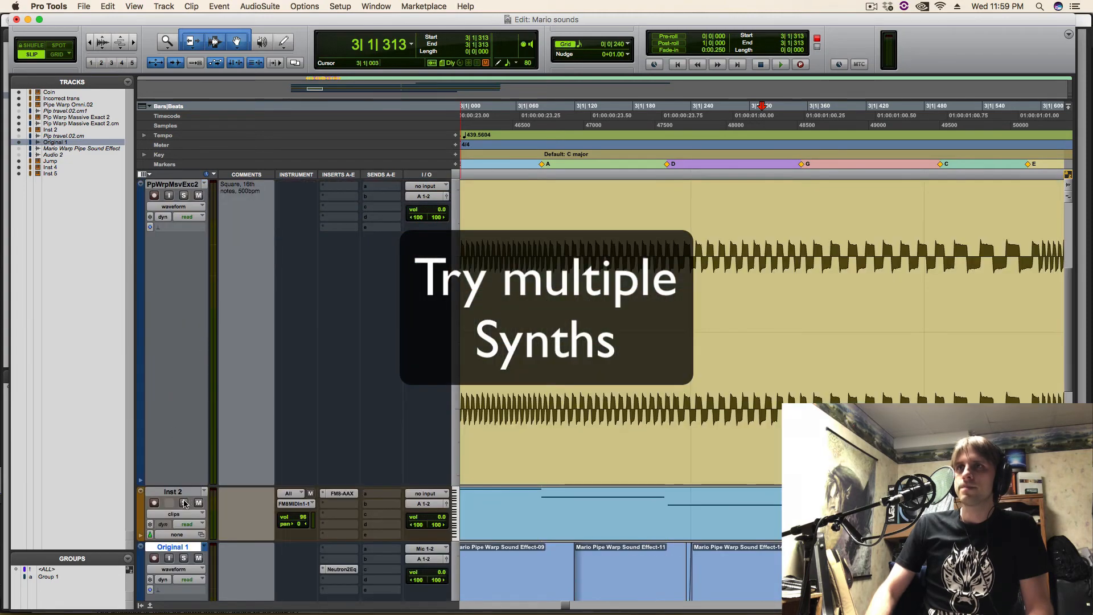
click(344, 494)
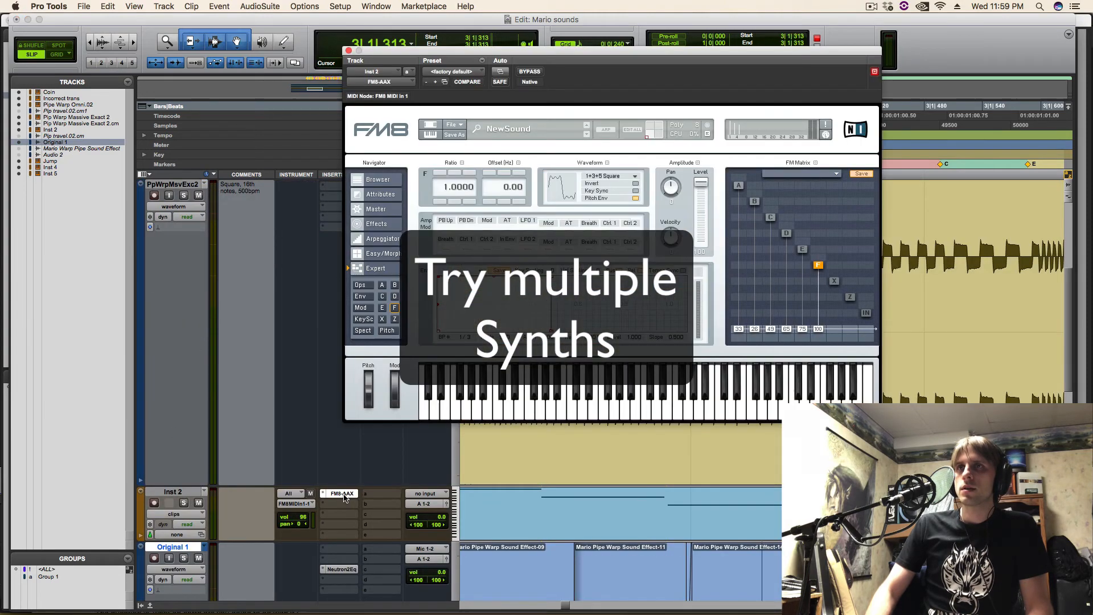
click(187, 504)
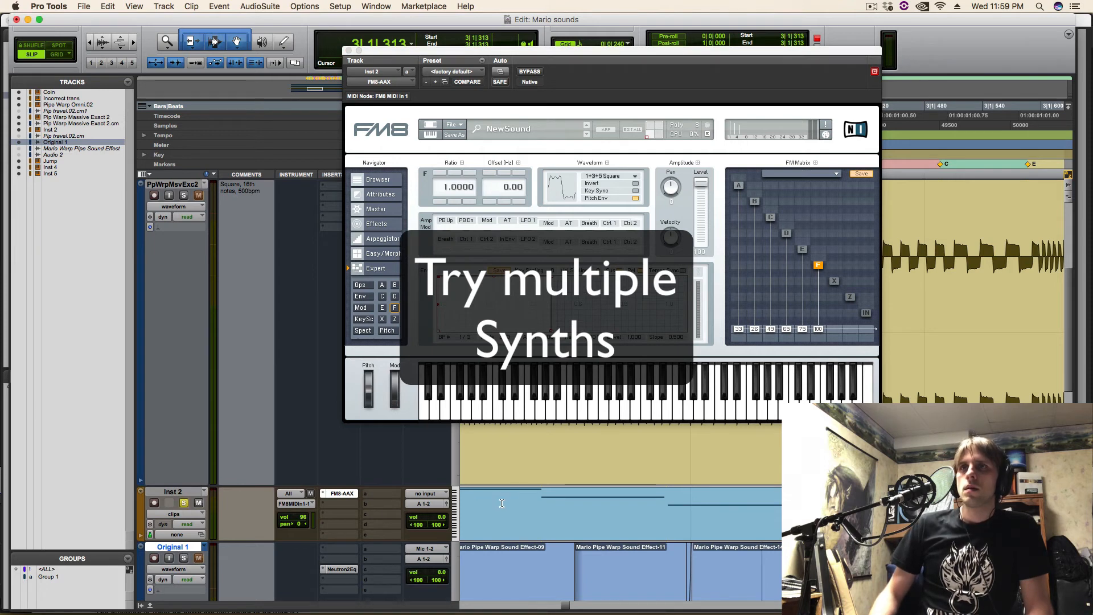
scroll(557, 504, down, 2)
click(619, 505)
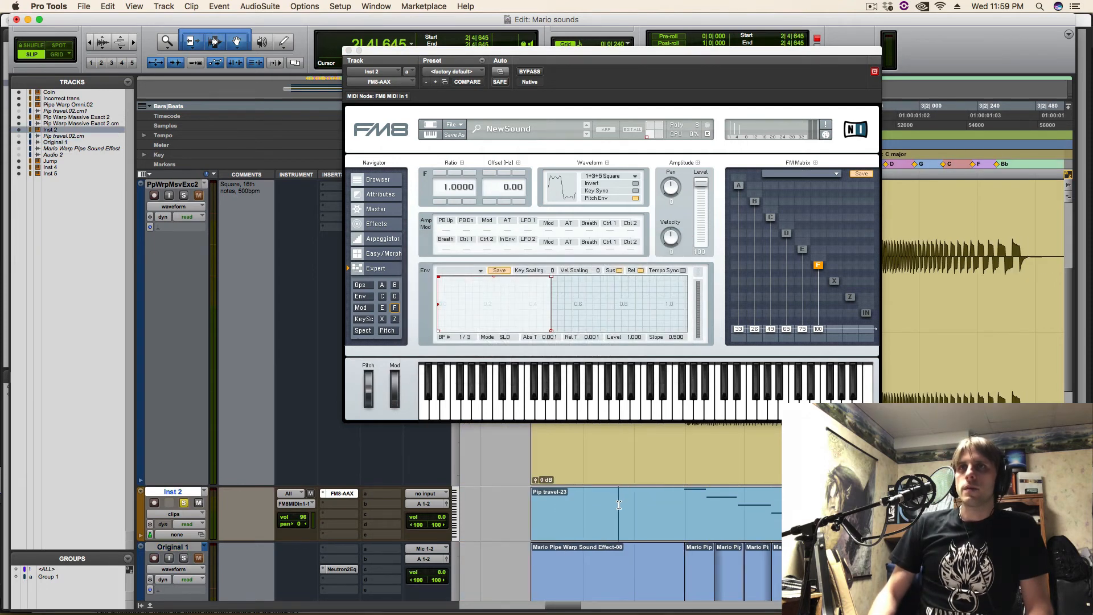
Play the soloed Inst 2 phrase to hear the FM8 1+3+5 Square waveform.
key(space)
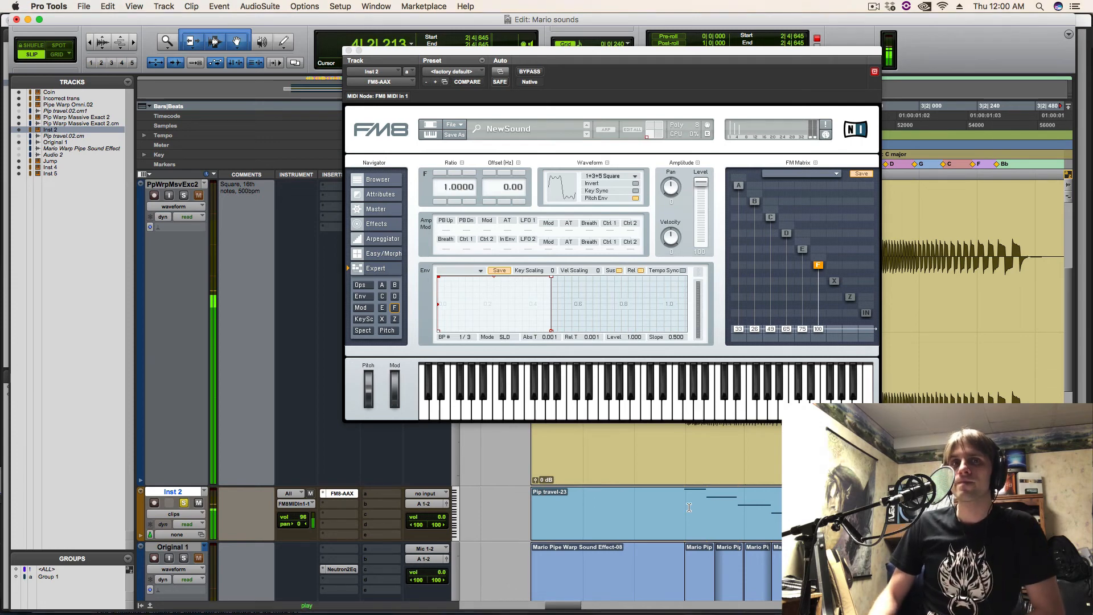
key(space)
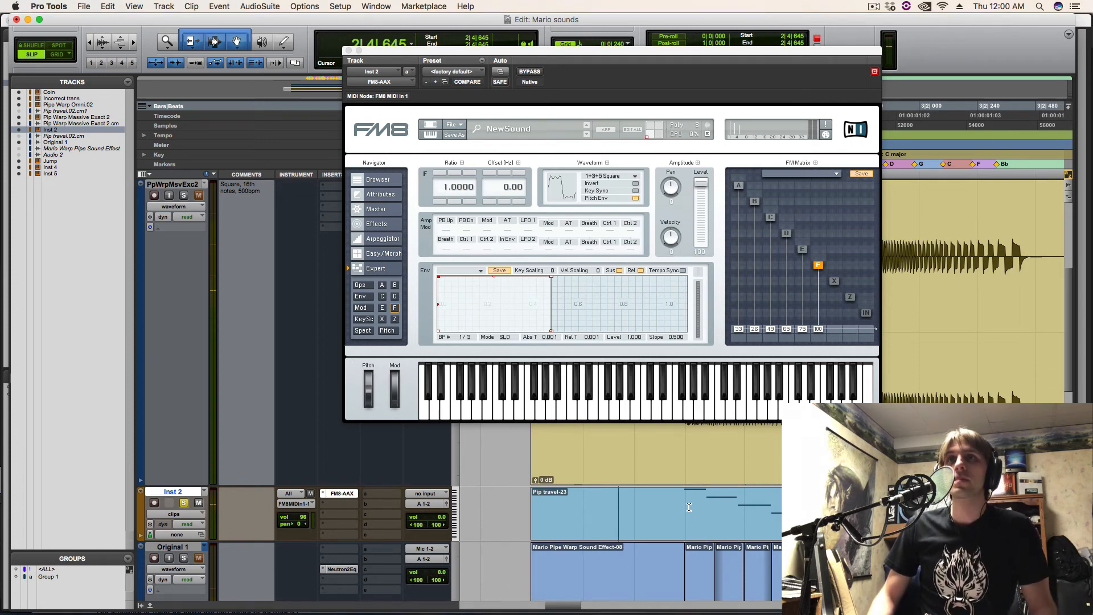
Close FM8 and open the Omnisphere synth on the PipeWrpOmn.02 track, moving its window clear of the timeline controls.
scroll(626, 512, right, 3)
scroll(262, 398, up, 5)
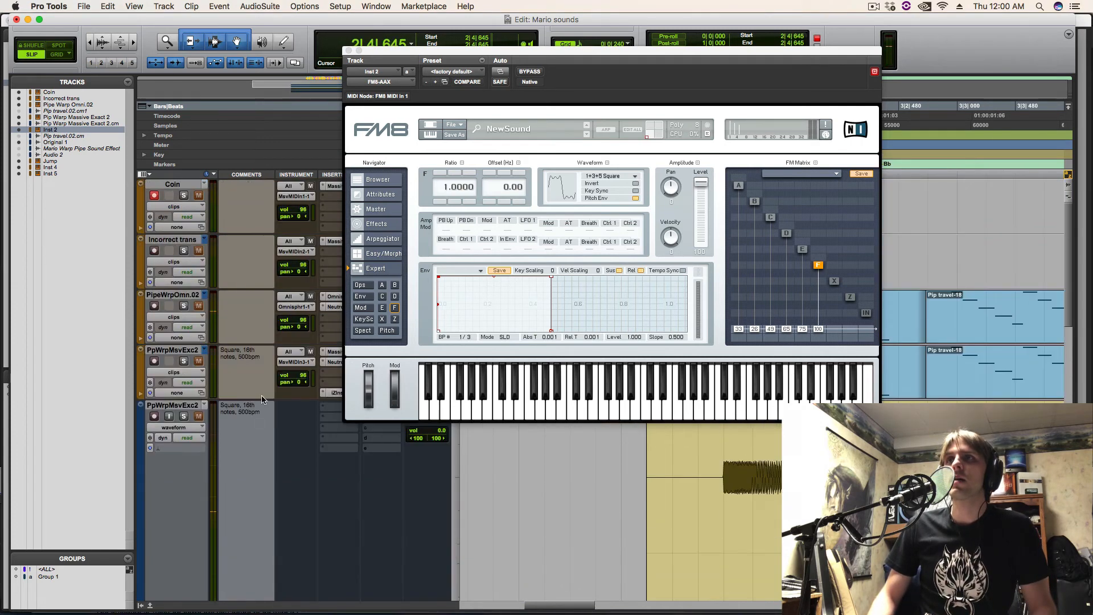
click(349, 51)
click(348, 297)
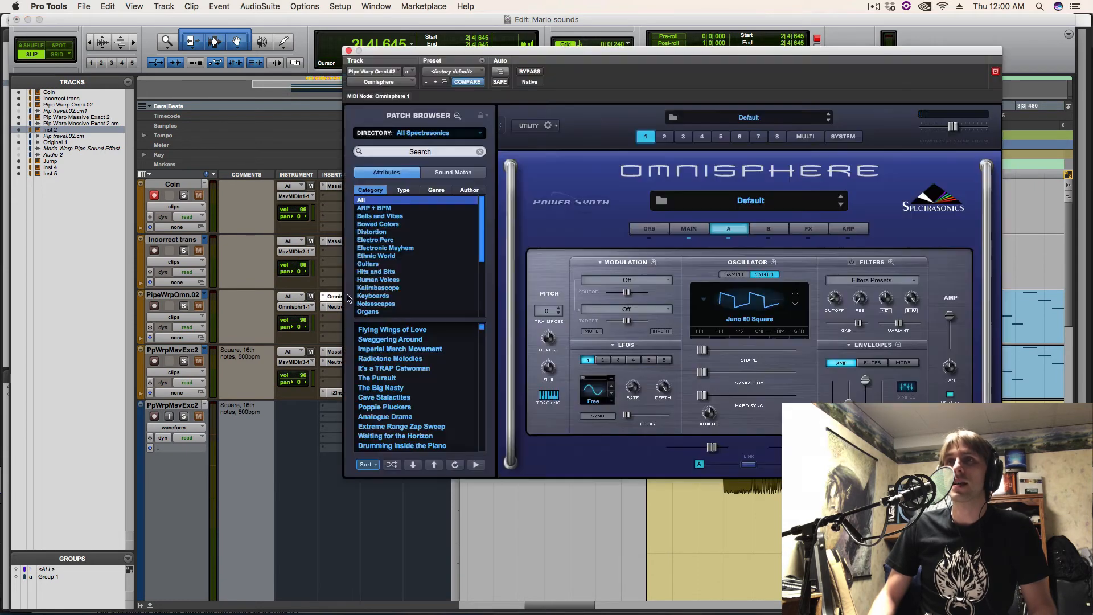
drag(806, 54, 556, 55)
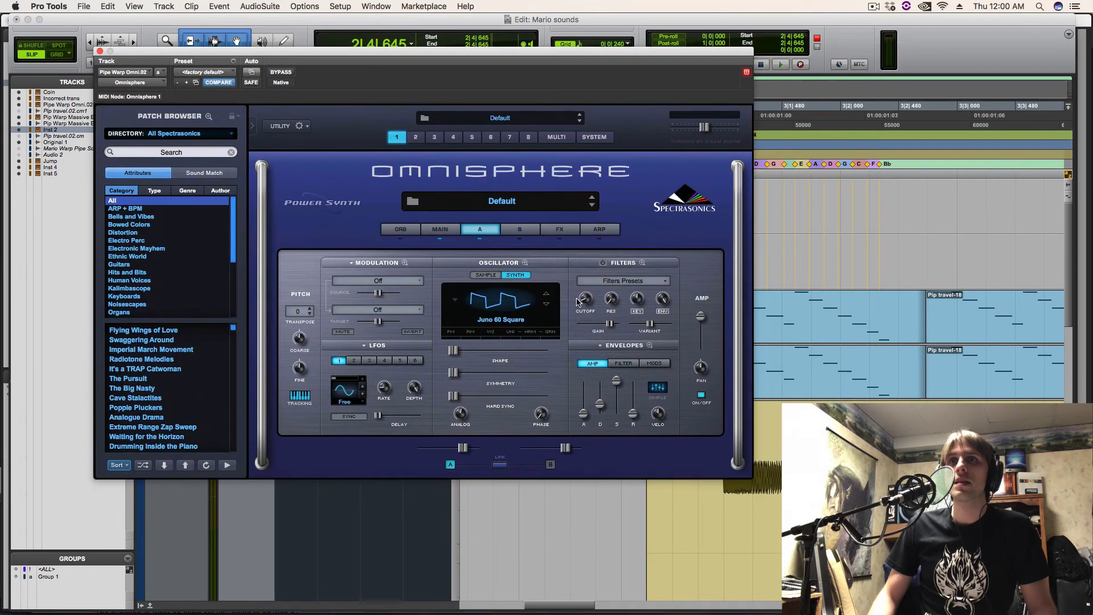
Set Omnisphere's oscillator to the Hamburg Square waveform and audition it from just before the first Pip travel phrase.
click(545, 295)
click(545, 297)
click(544, 297)
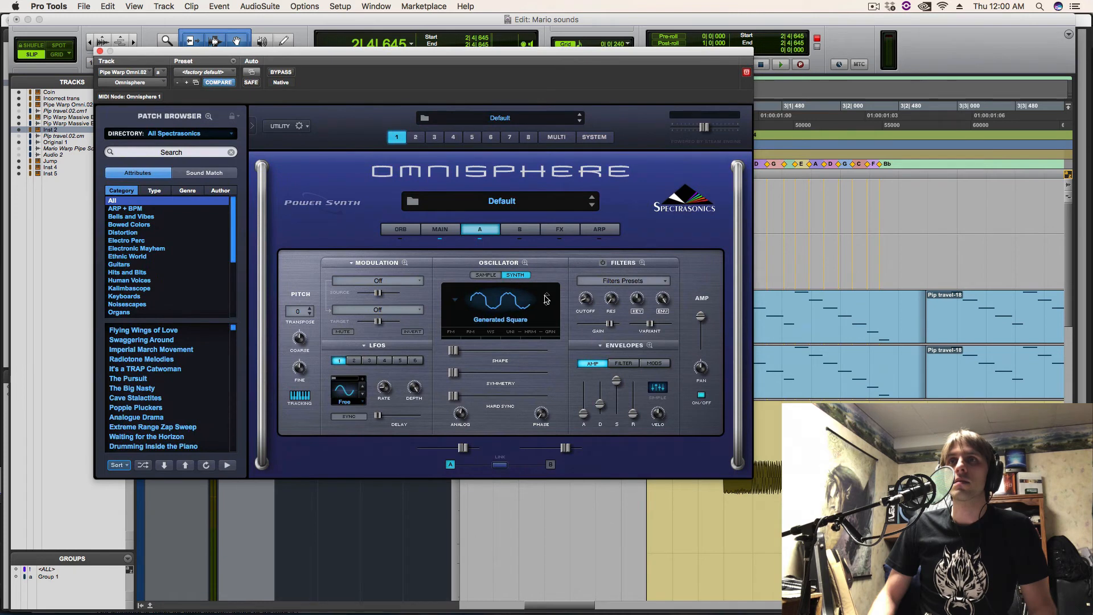
click(545, 305)
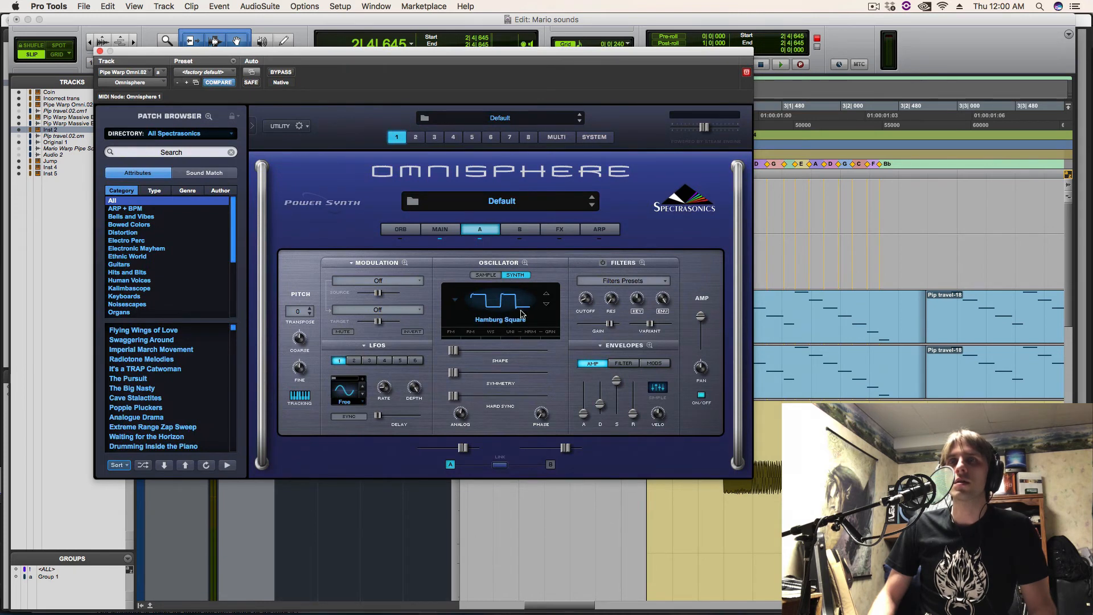
drag(667, 57, 478, 150)
click(693, 300)
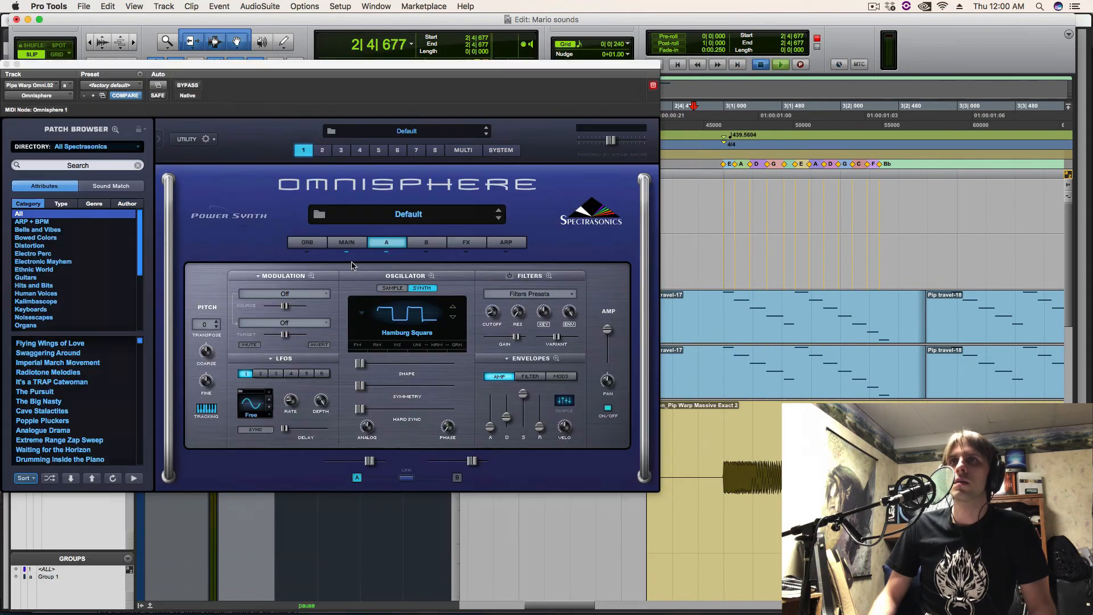
key(space)
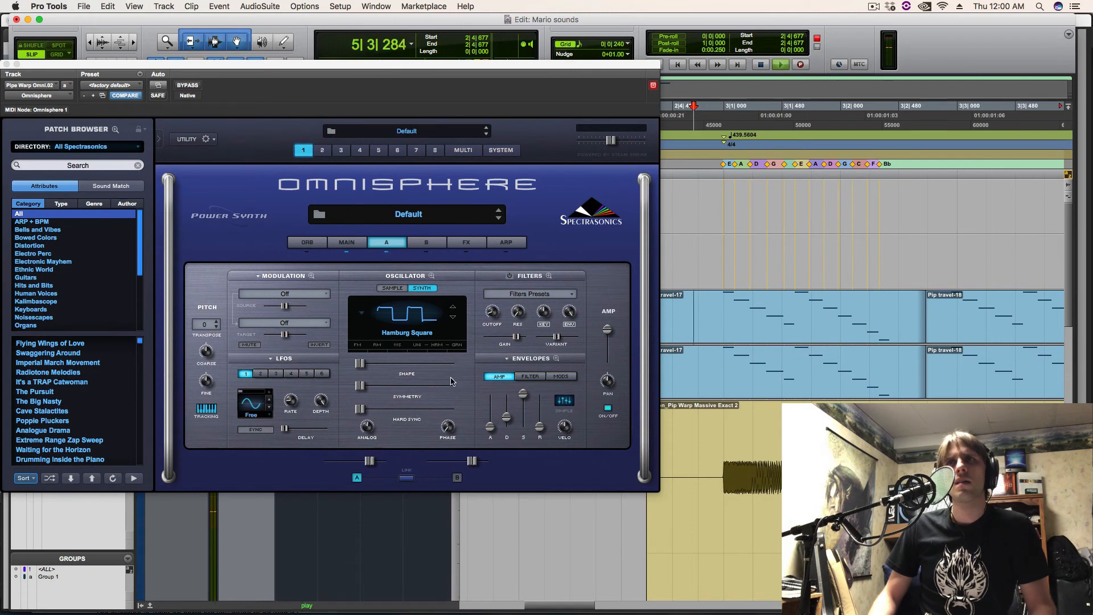
key(space)
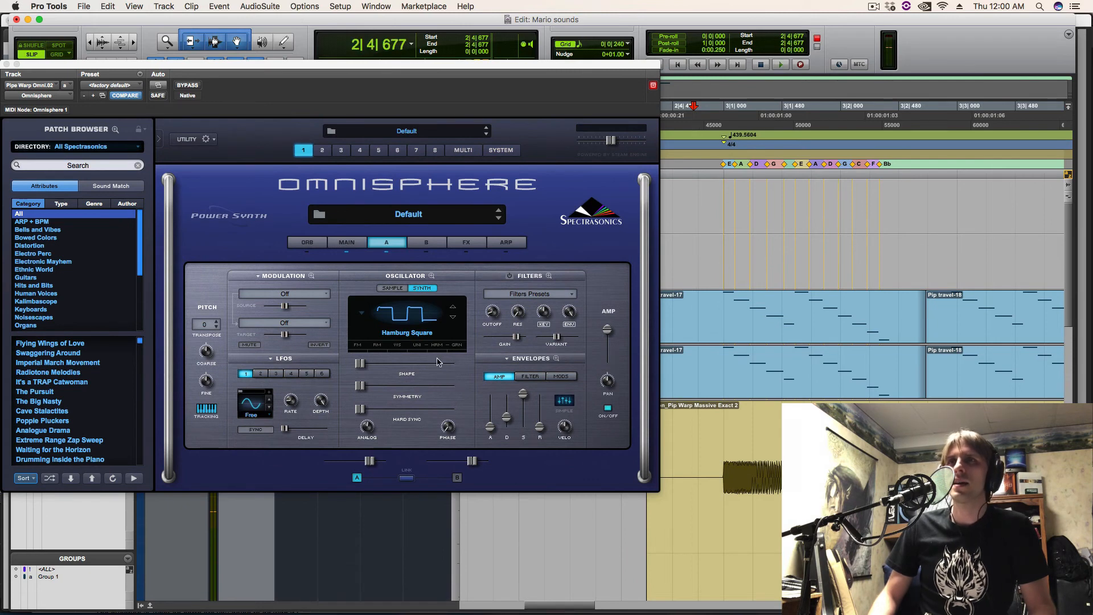
key(space)
key(space)
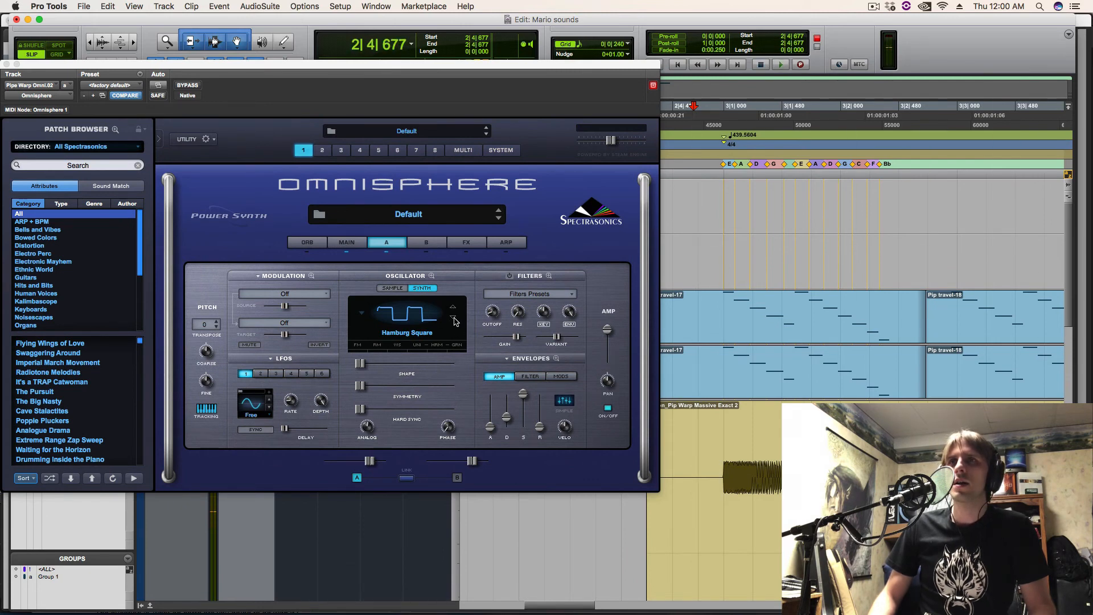
Audition the next square waveforms in Omnisphere's oscillator one by one, from JD-800 FATSQuare through JP-8000 Square.
click(454, 321)
key(space)
key(space)
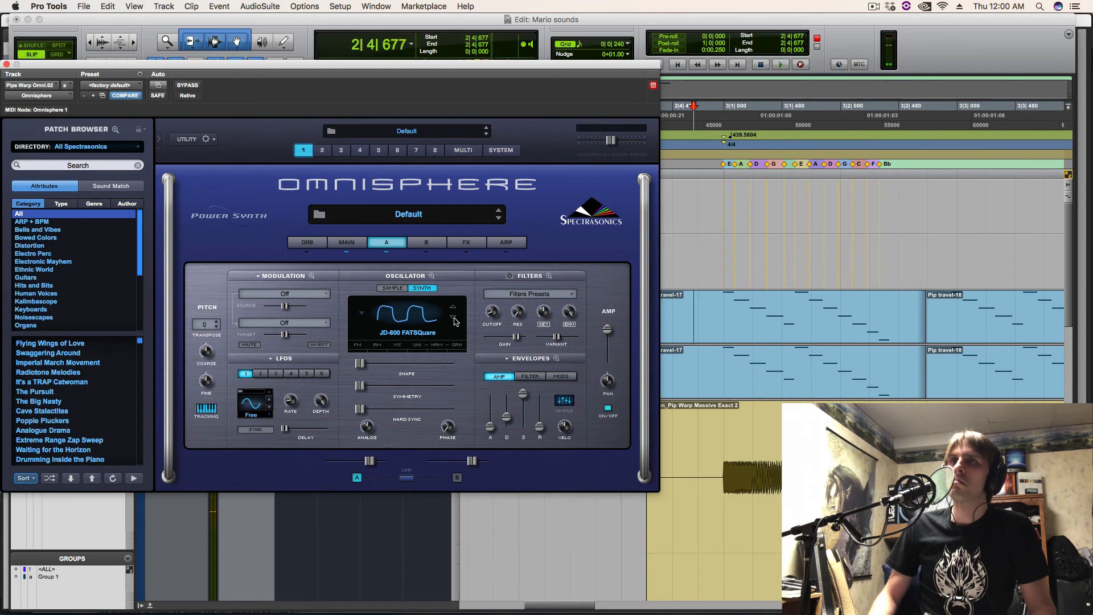
click(454, 320)
key(space)
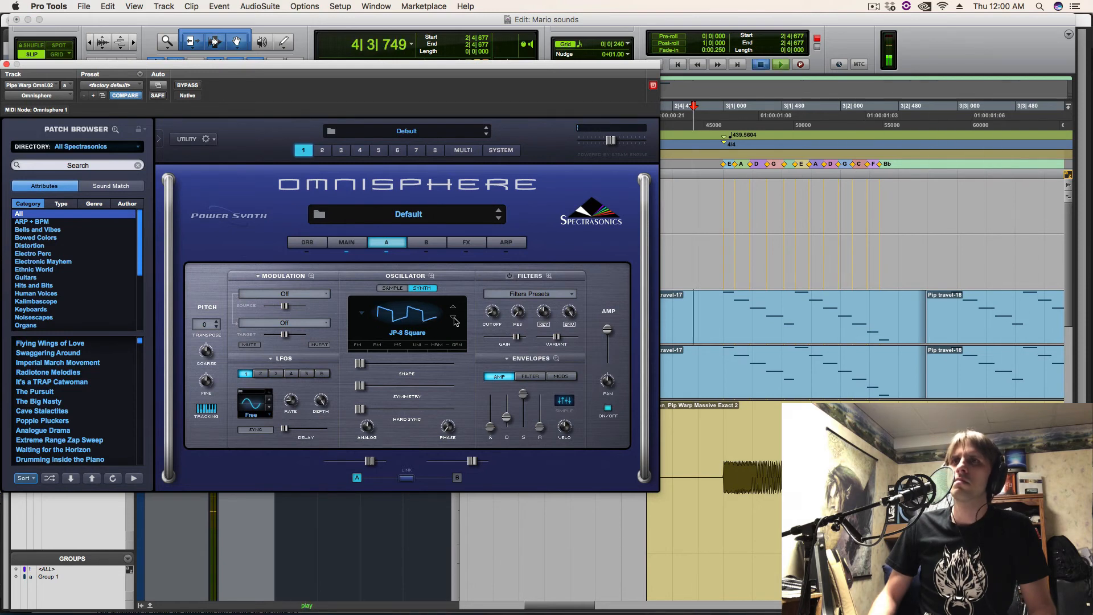
key(space)
click(454, 320)
key(space)
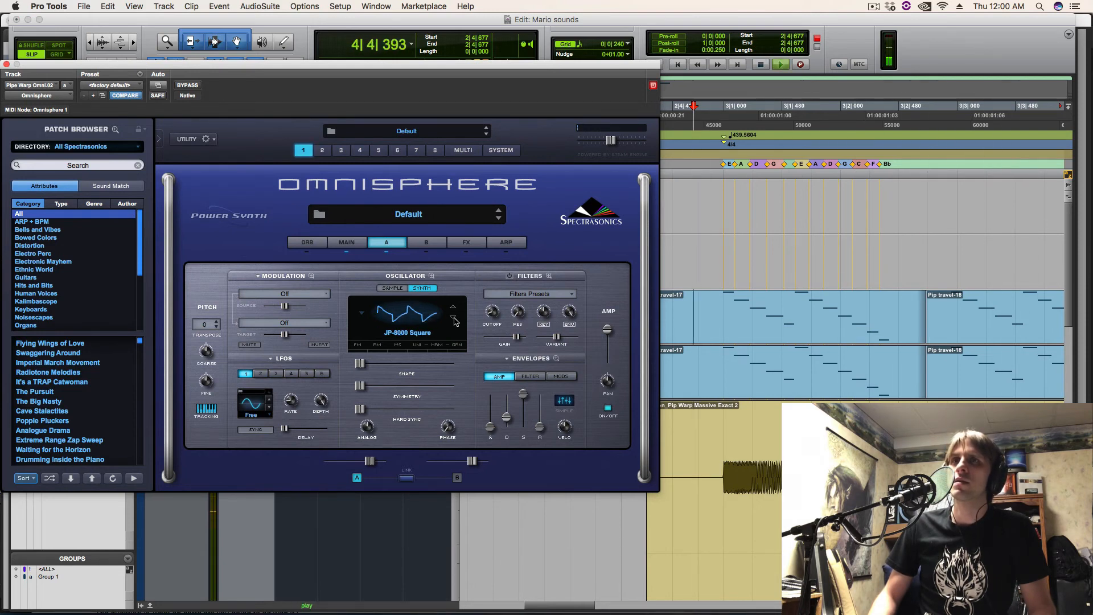
key(space)
Audition the Juno 106 Square and Juno 60 Square waveforms in Omnisphere's oscillator.
click(454, 321)
key(space)
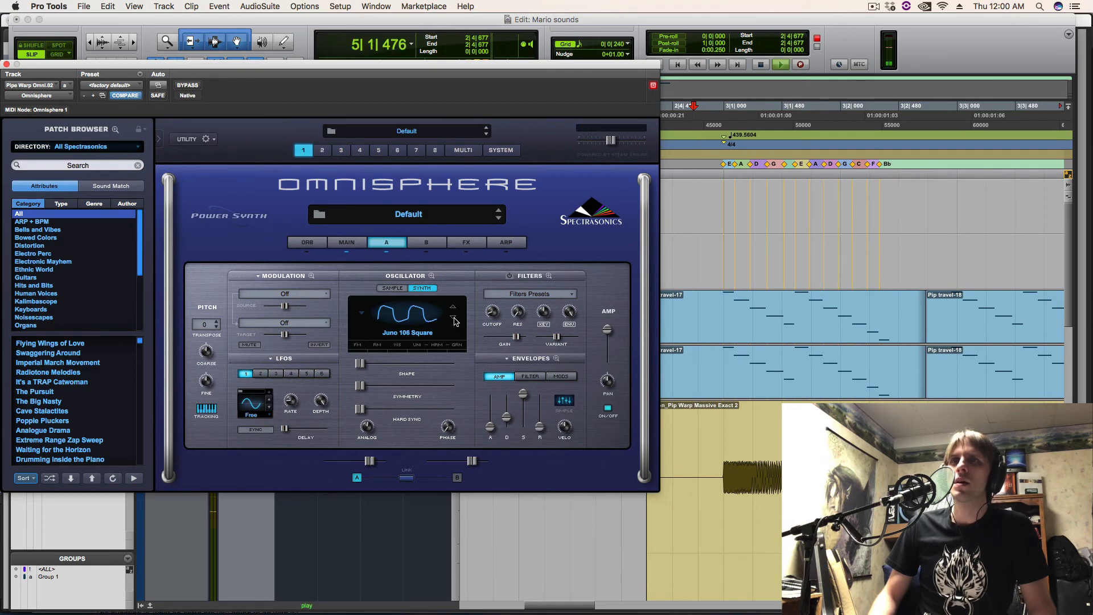
click(454, 321)
key(space)
key(space)
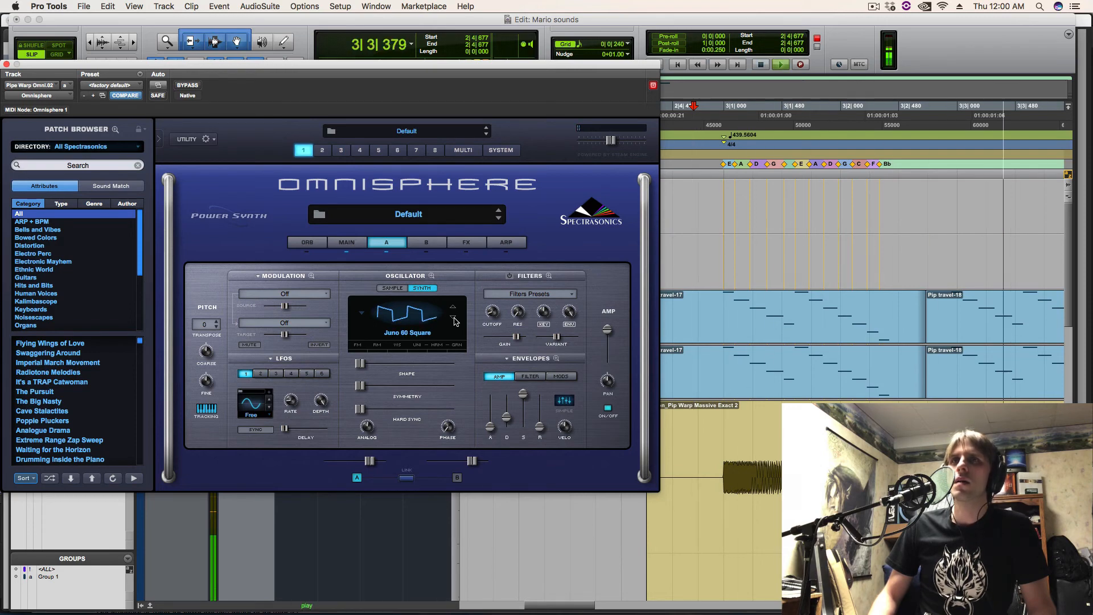
key(space)
Switch to the Original 1 track with the Mario Pipe Warp Sound Effect clips and close the Omnisphere window.
key(r)
key(r)
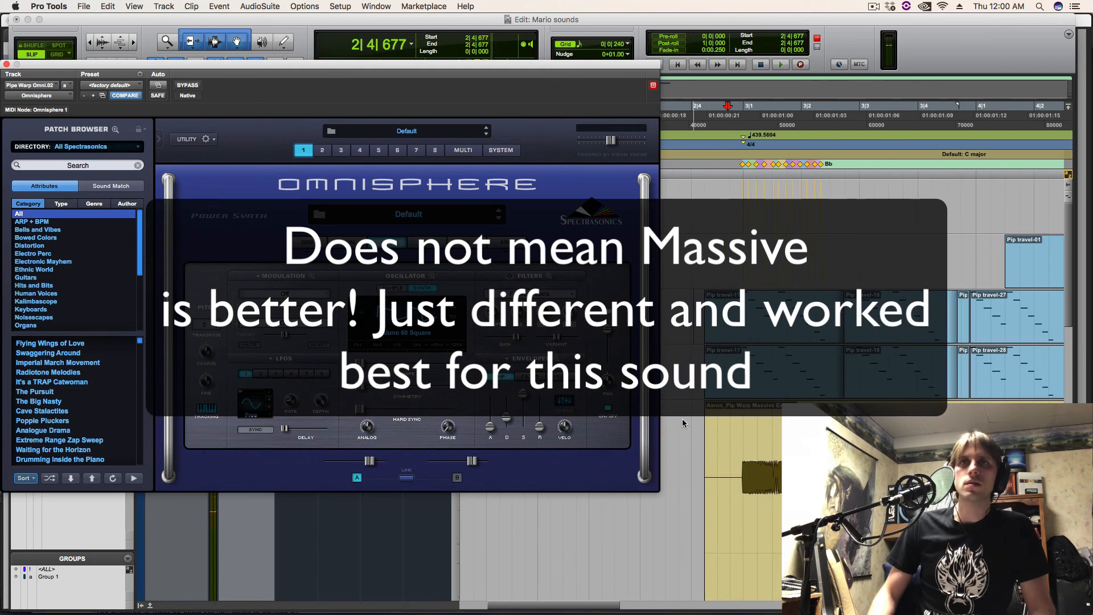
scroll(777, 484, down, 3)
scroll(777, 484, down, 2)
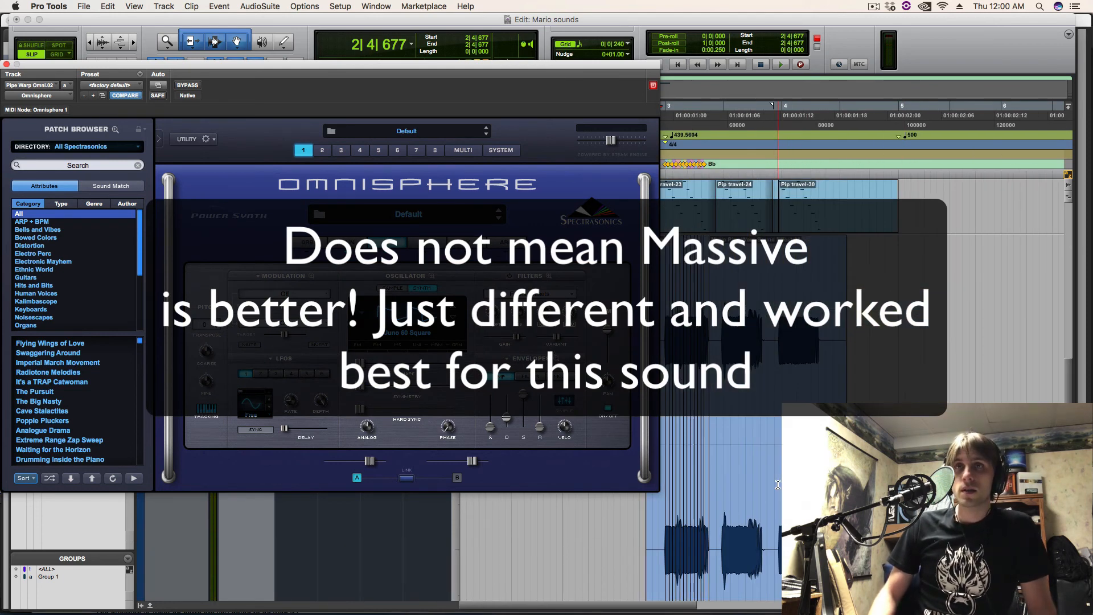
click(718, 342)
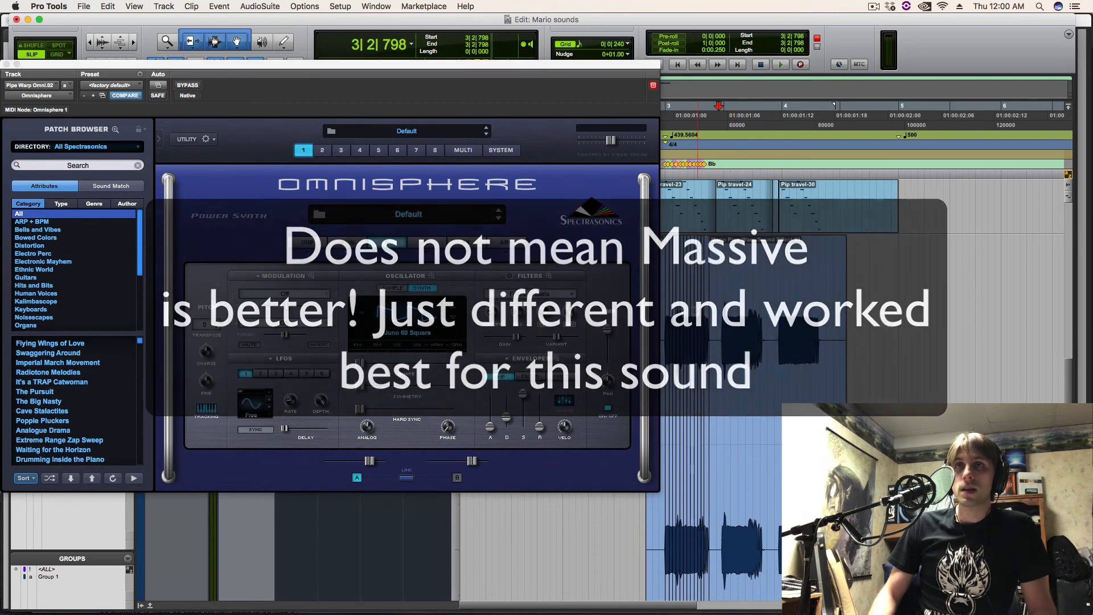
click(691, 341)
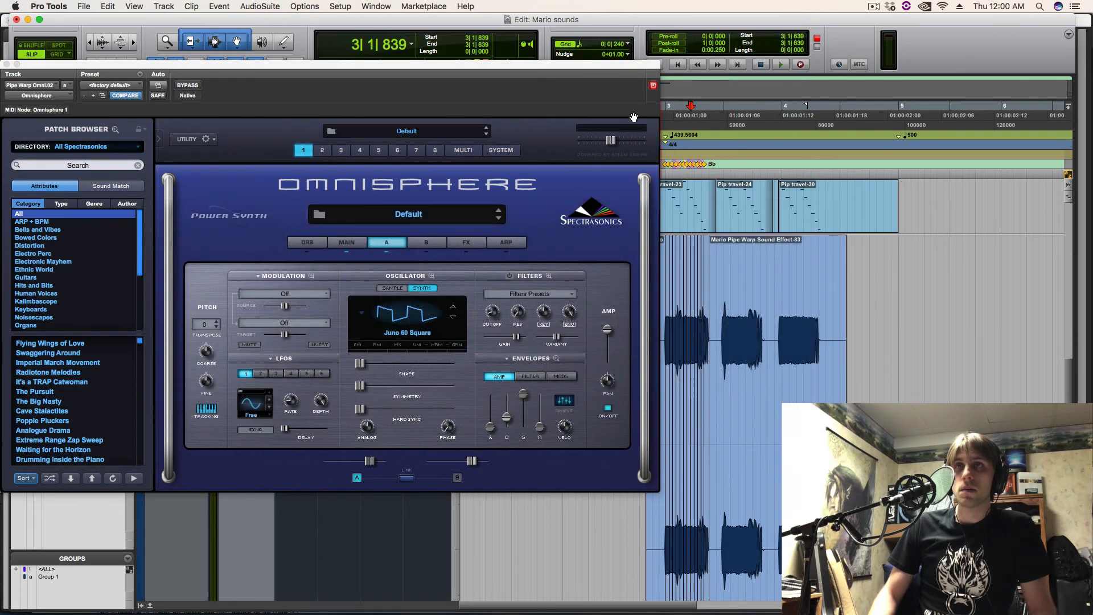
drag(71, 63, 175, 50)
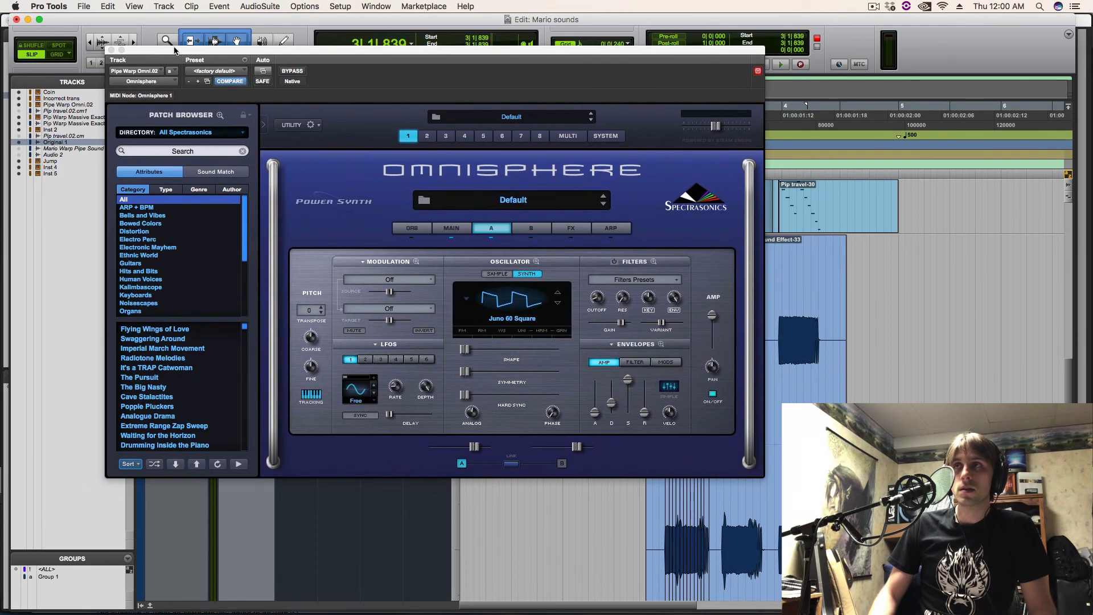
click(112, 50)
Place the edit cursor in Original 1 just before the first pipe warp phrase.
click(655, 336)
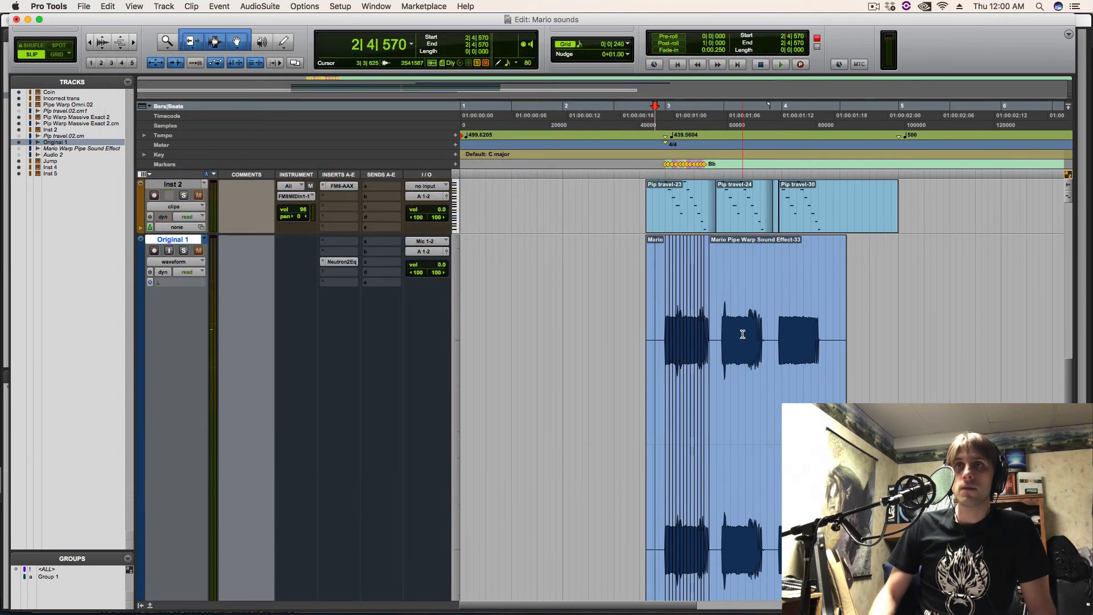
key(super+bracketright)
click(772, 352)
key(t)
key(r)
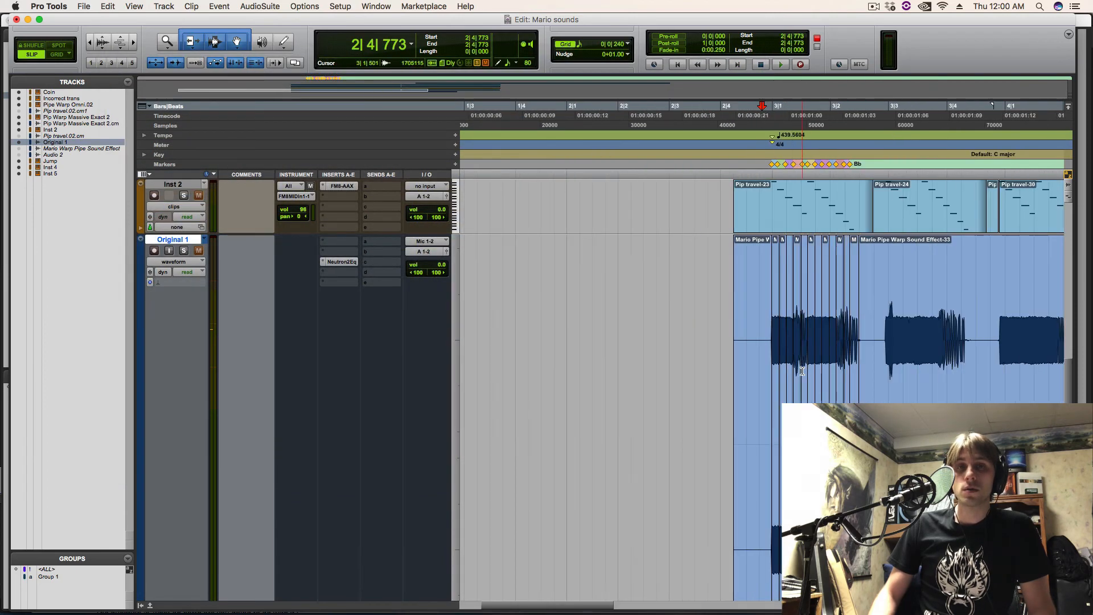